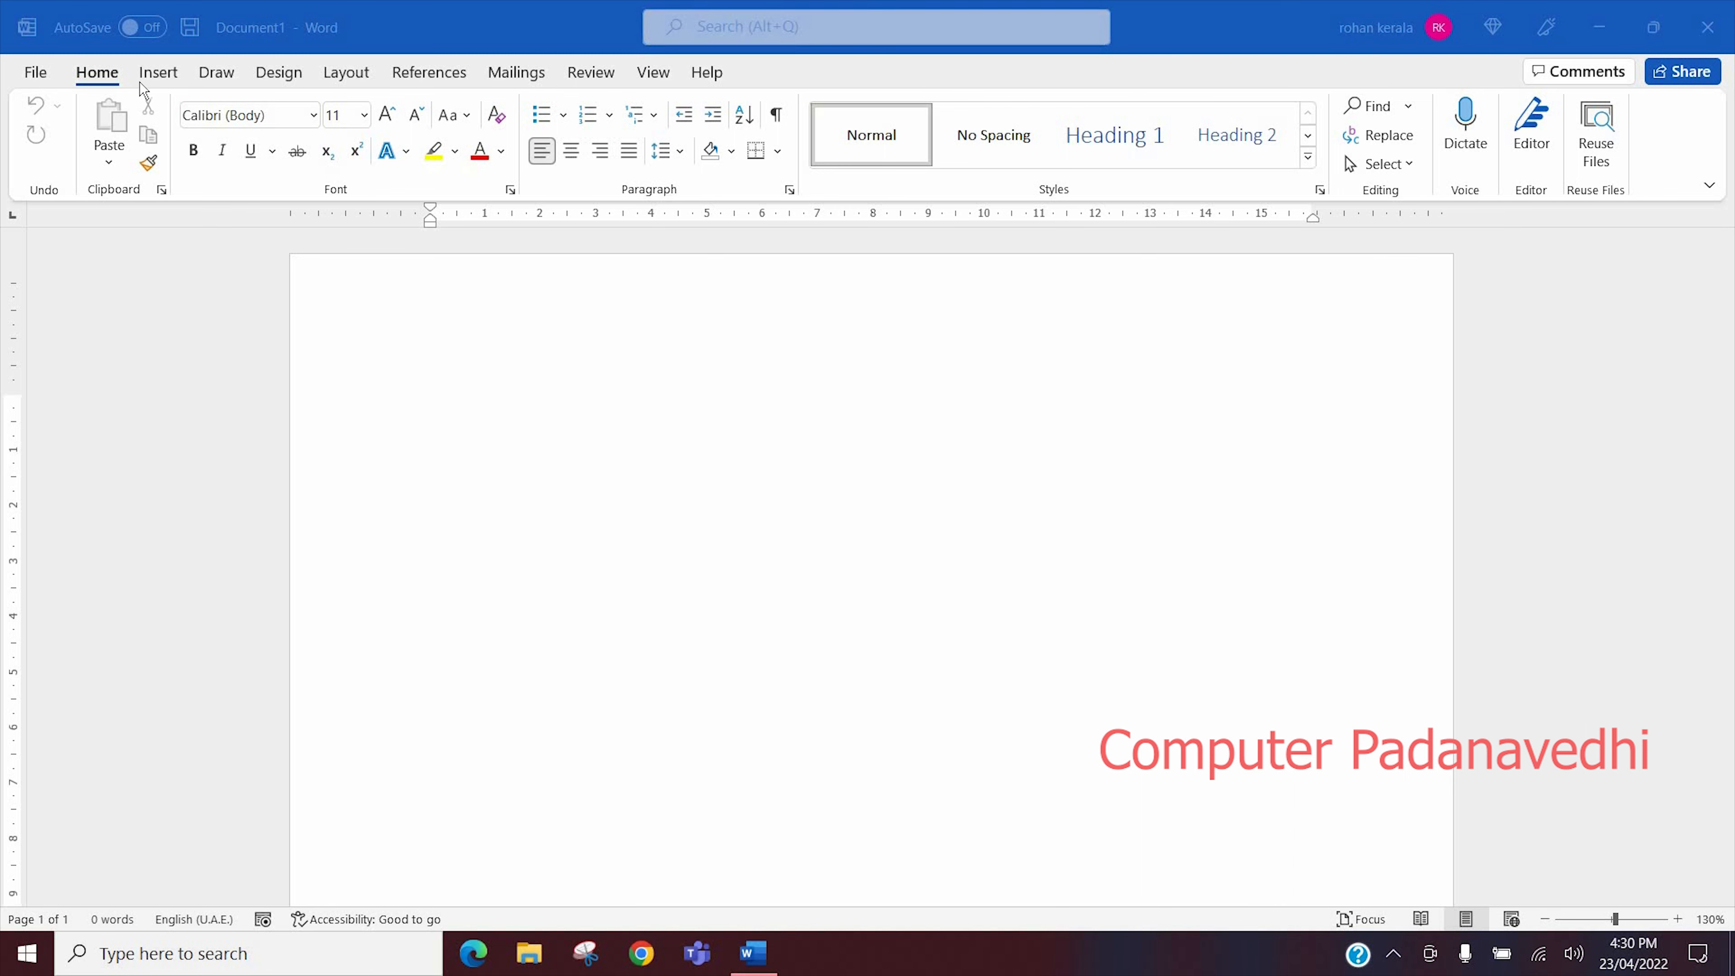
Open the Insert Table dialog from Insert > Table, then close it without inserting a table
{"action": "left_click", "coordinate": [158, 74]}
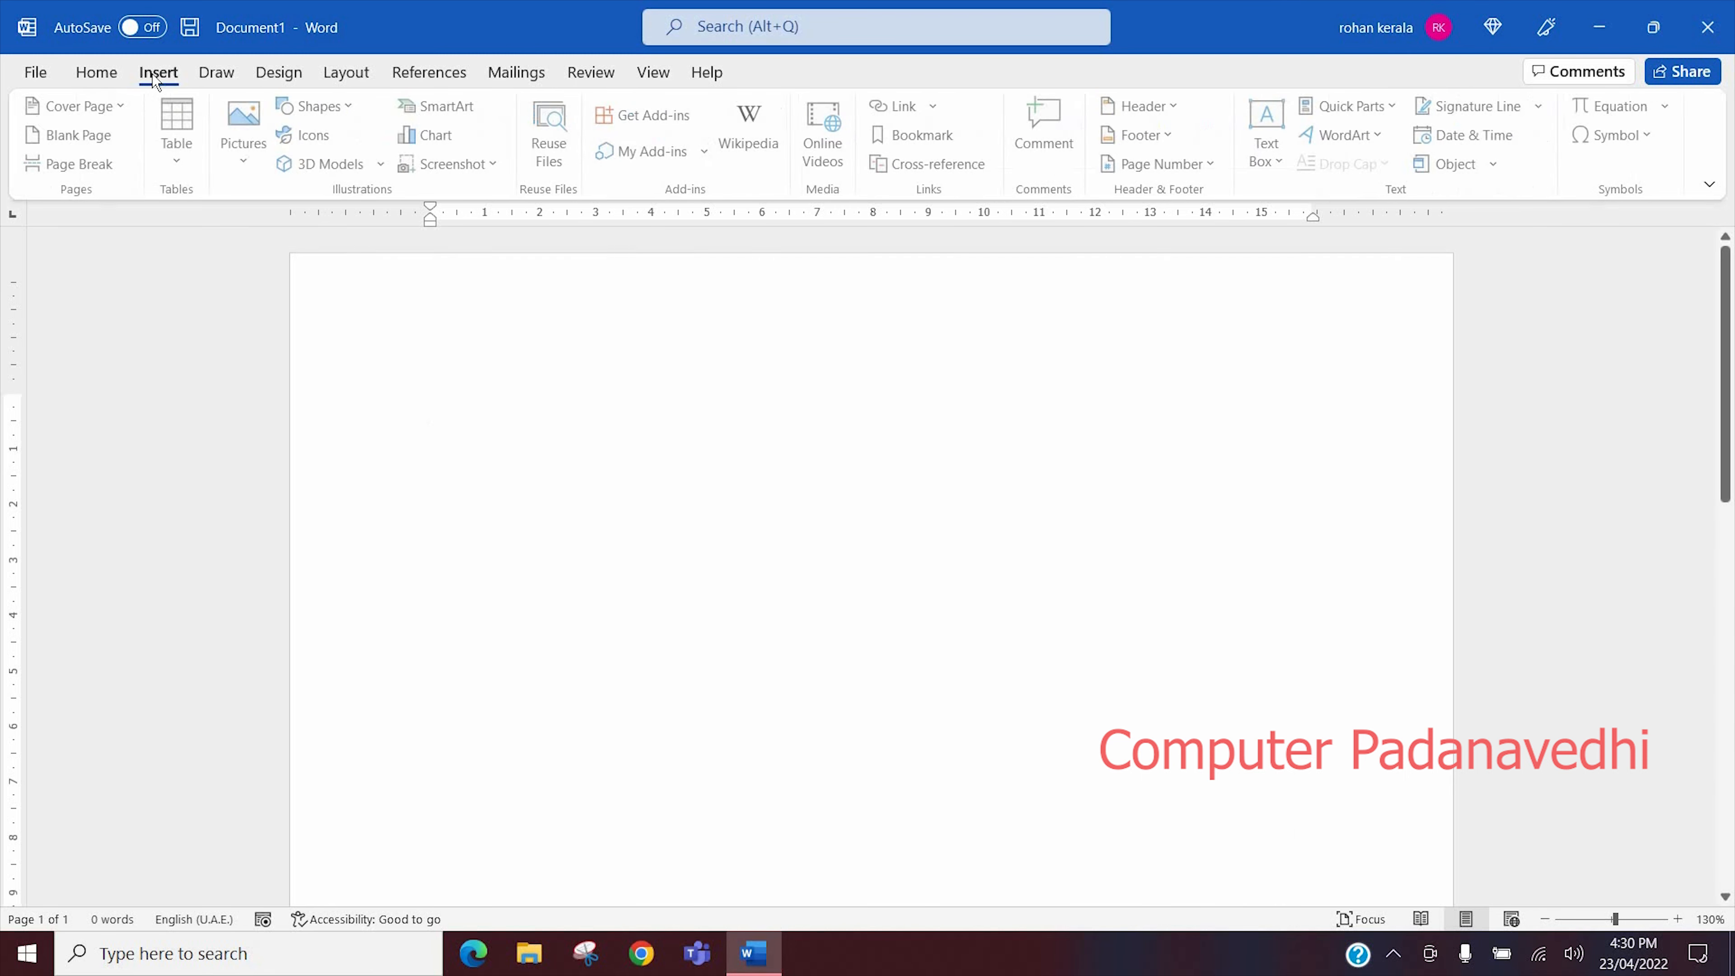
{"action": "left_click", "coordinate": [184, 162]}
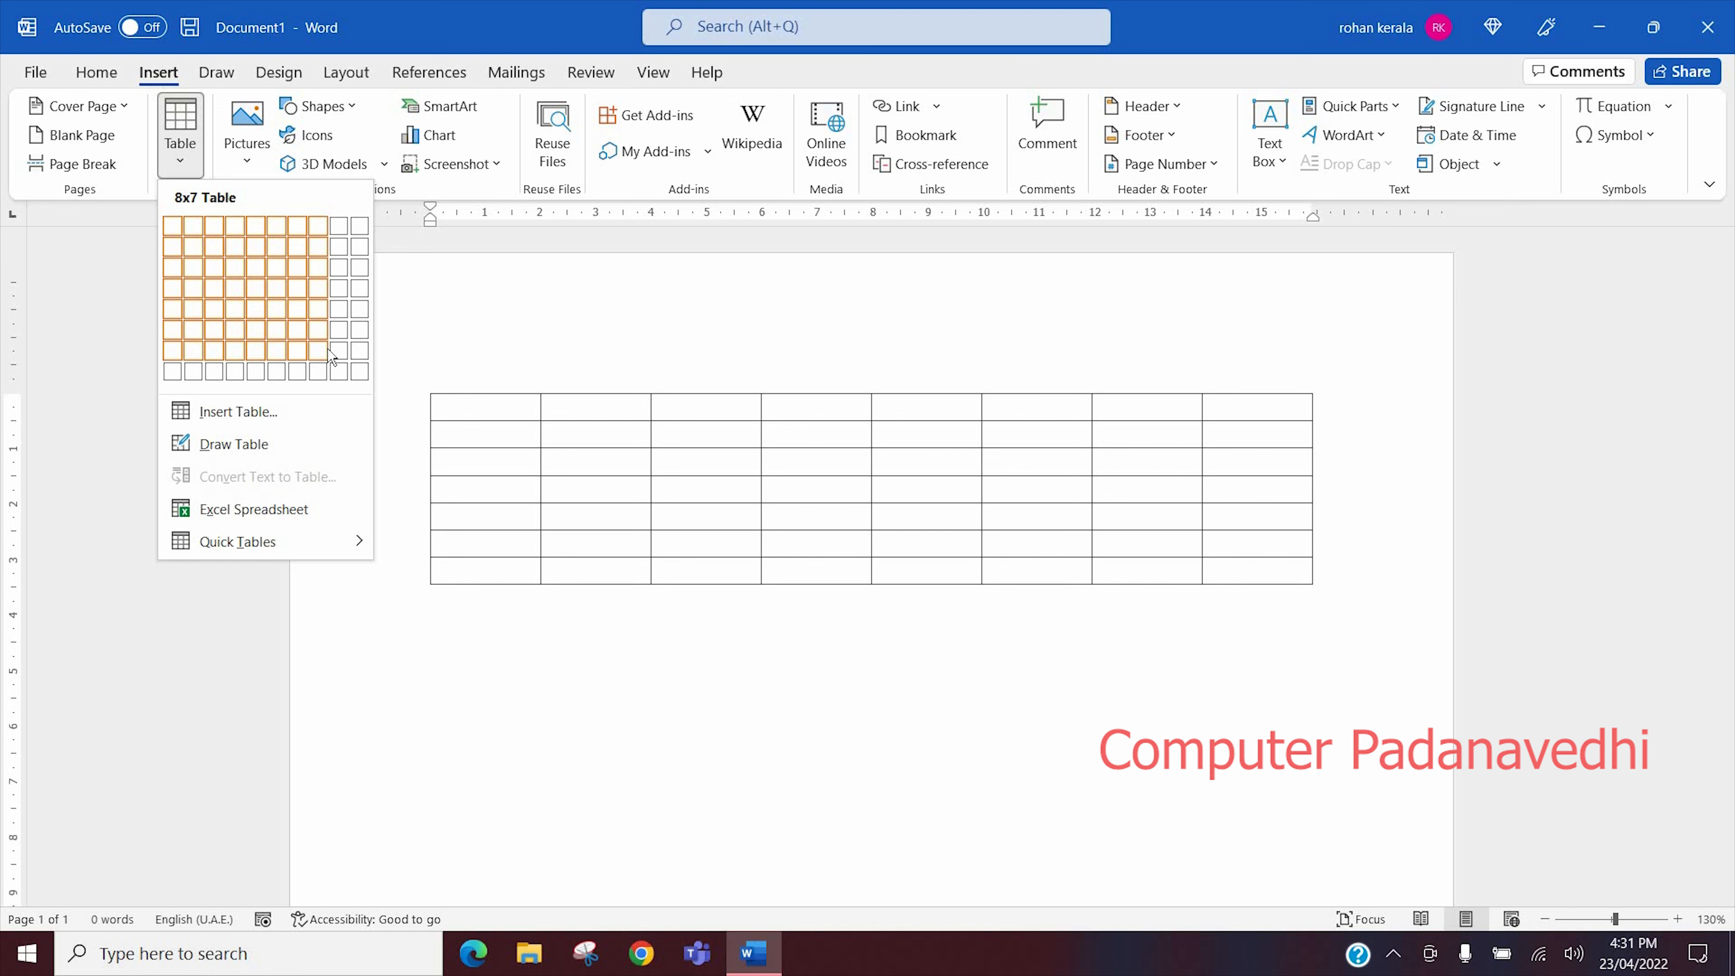
{"action": "left_click", "coordinate": [236, 412]}
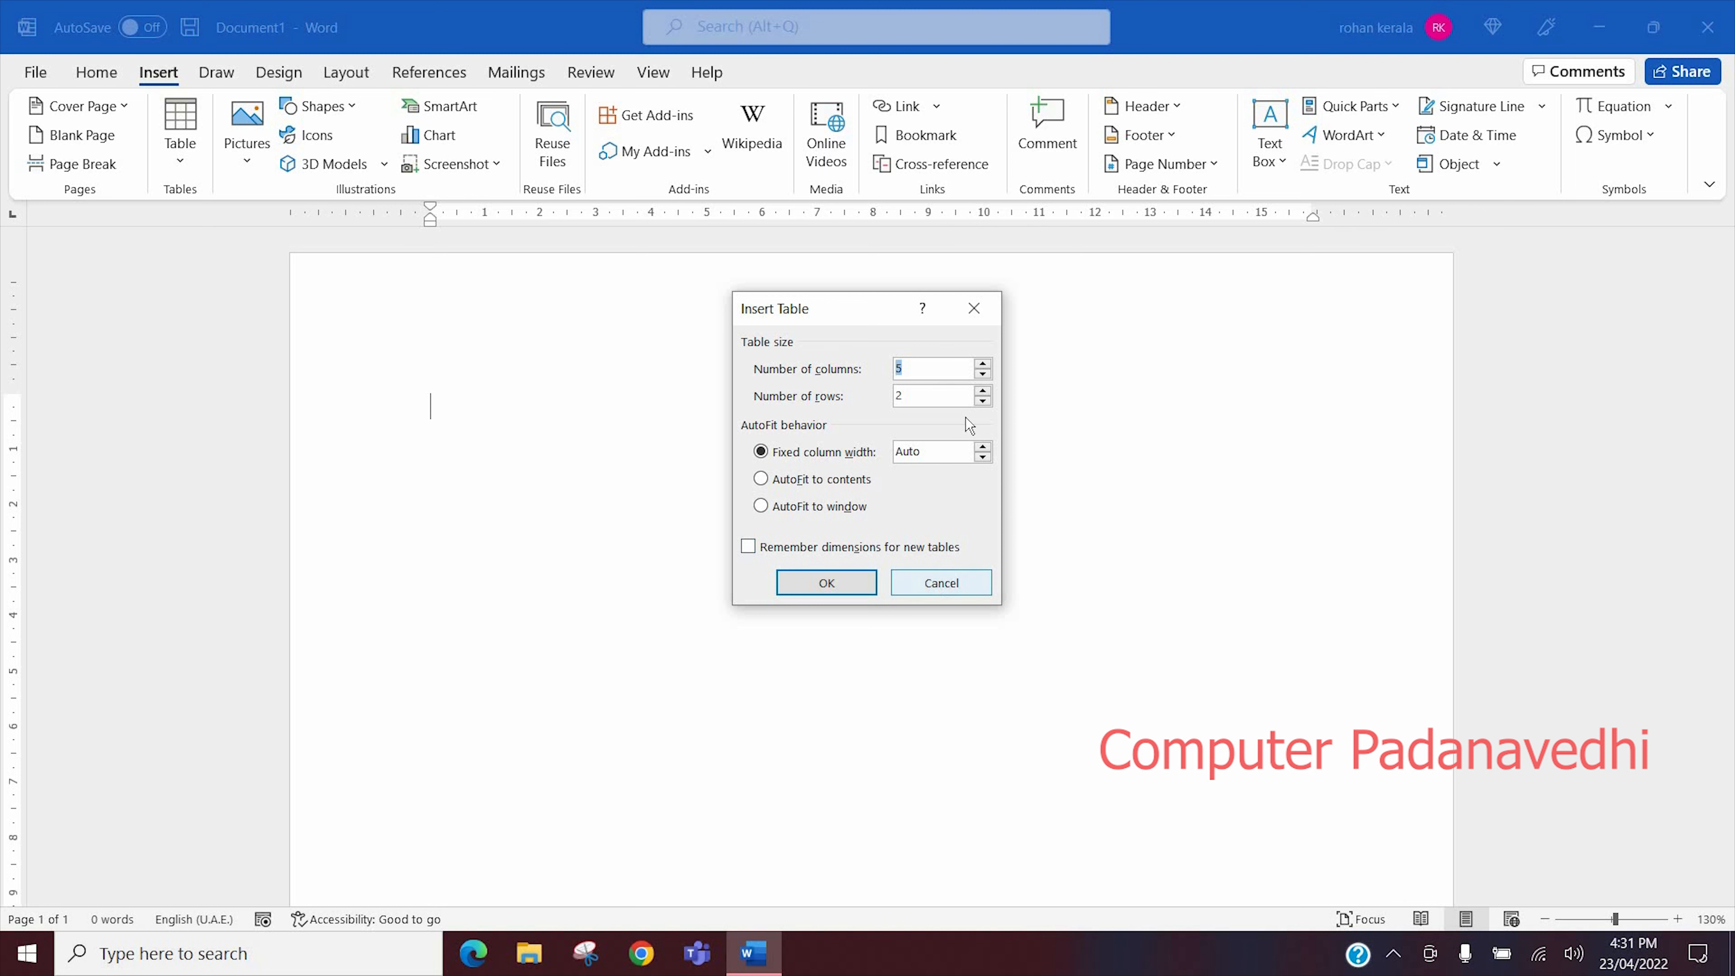
{"action": "left_click", "coordinate": [981, 311]}
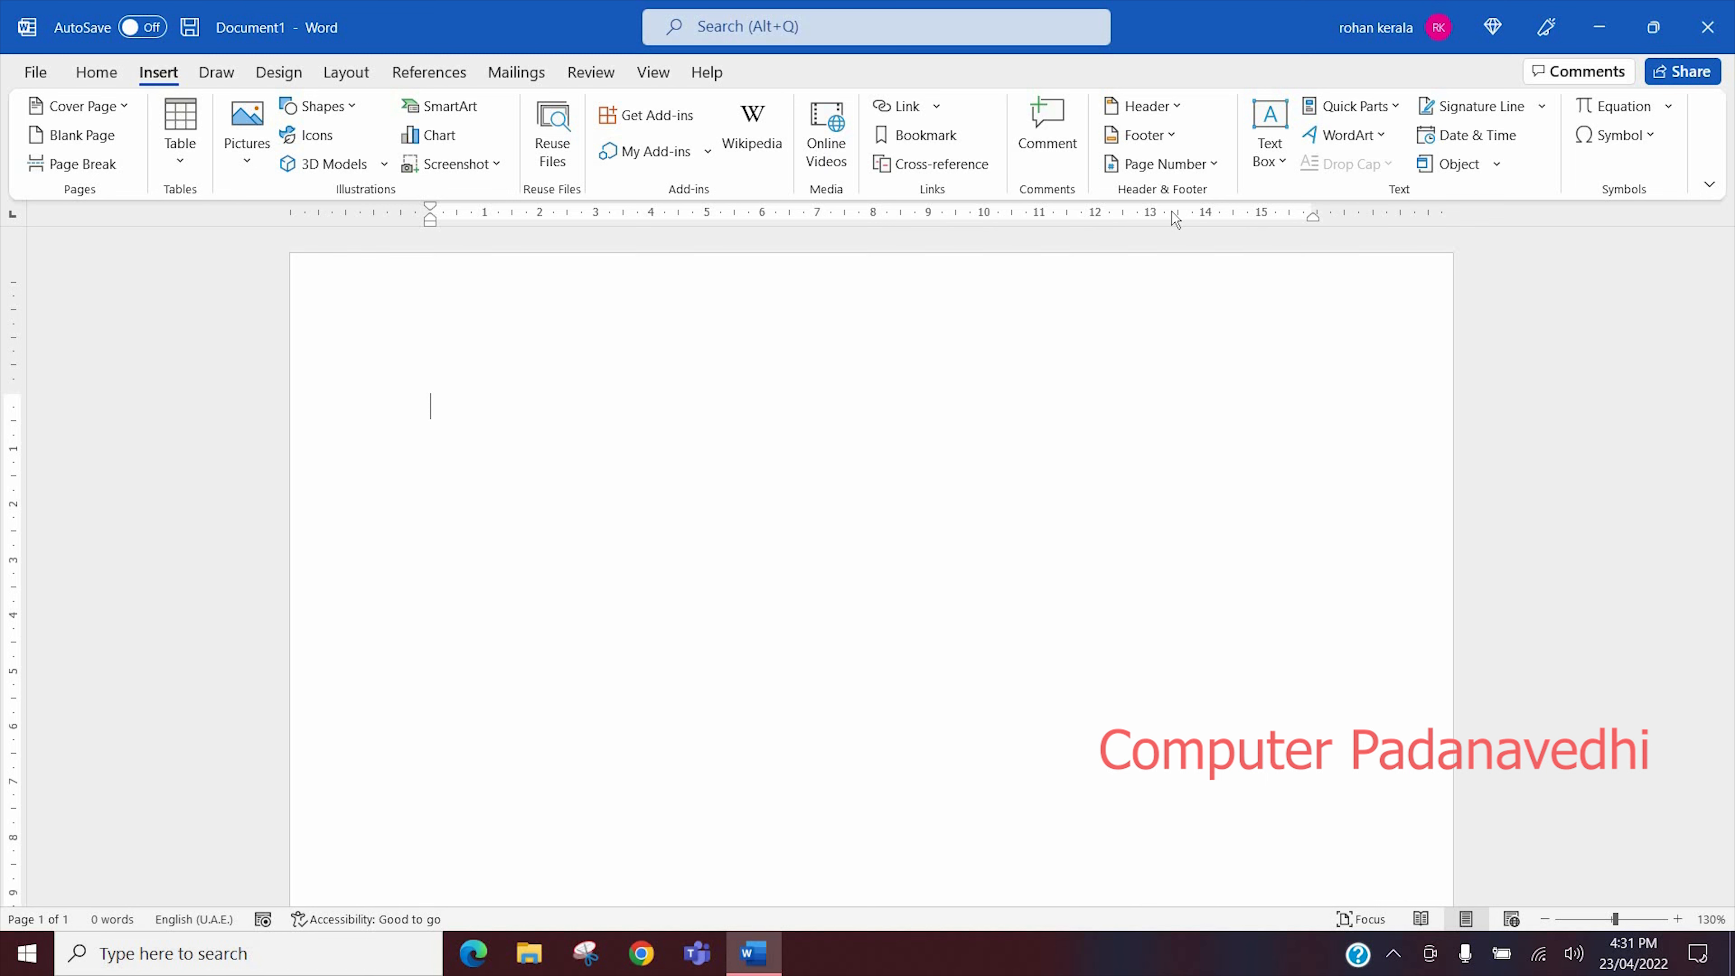
Turn a typed +----+----+----+----+ line into a four-column table and add rows with Tab
{"action": "double_click", "coordinate": [437, 407]}
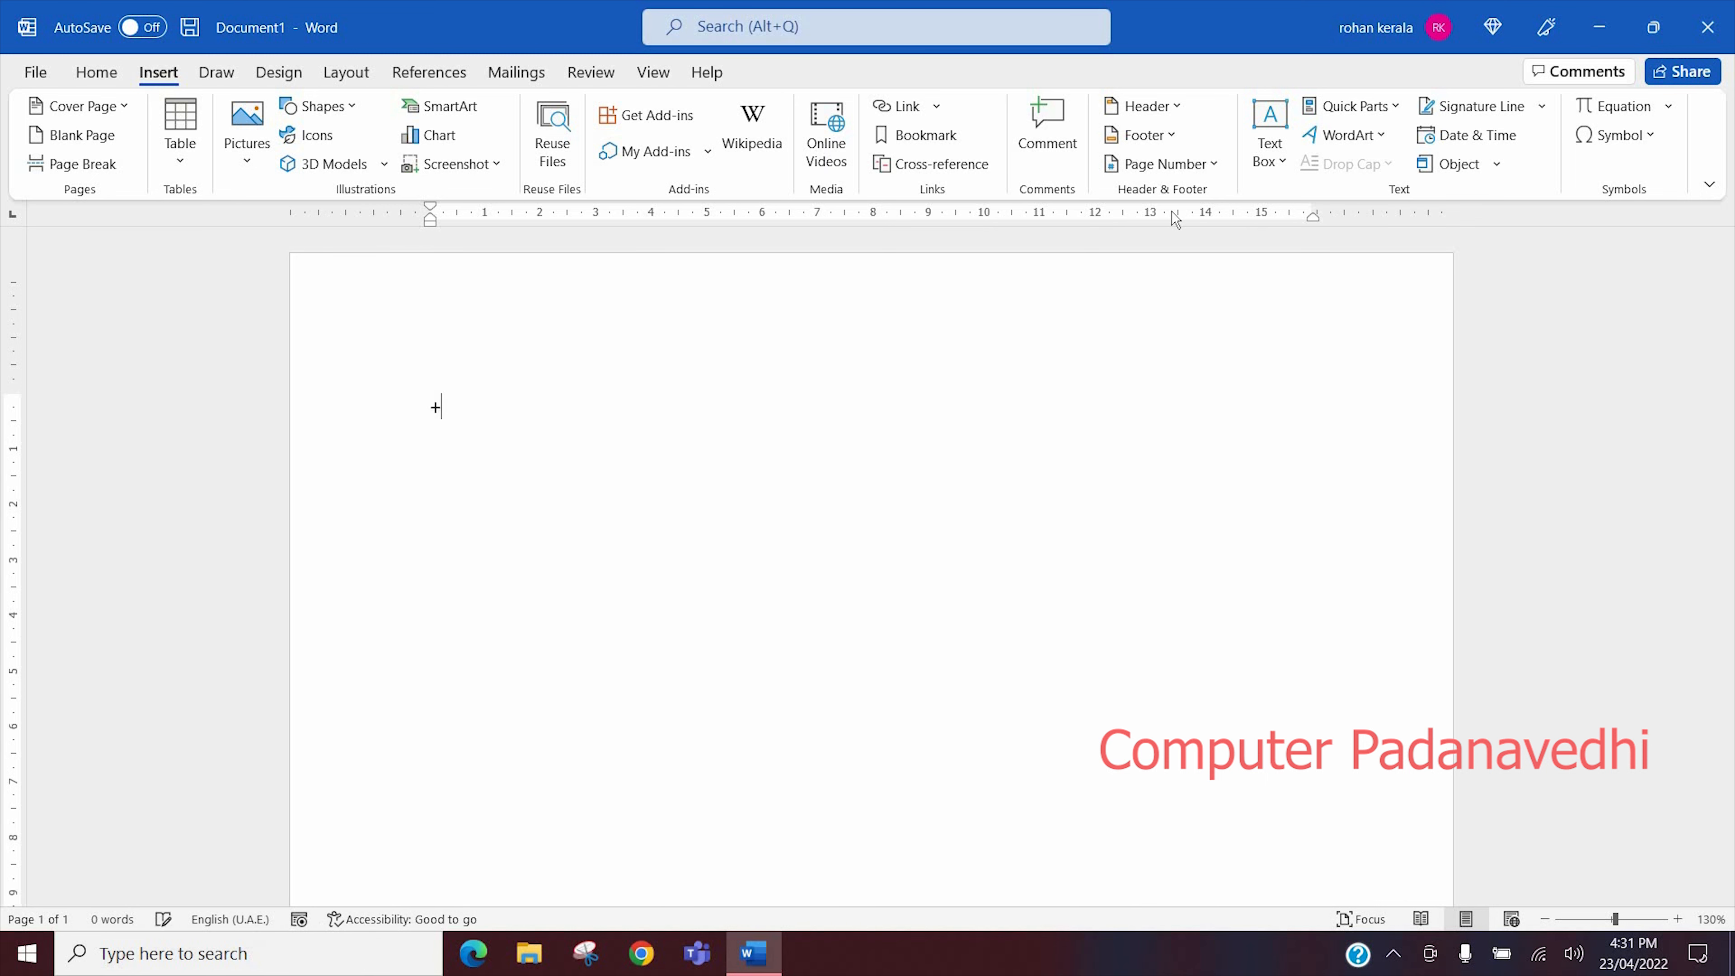
{"action": "type", "text": "+-"}
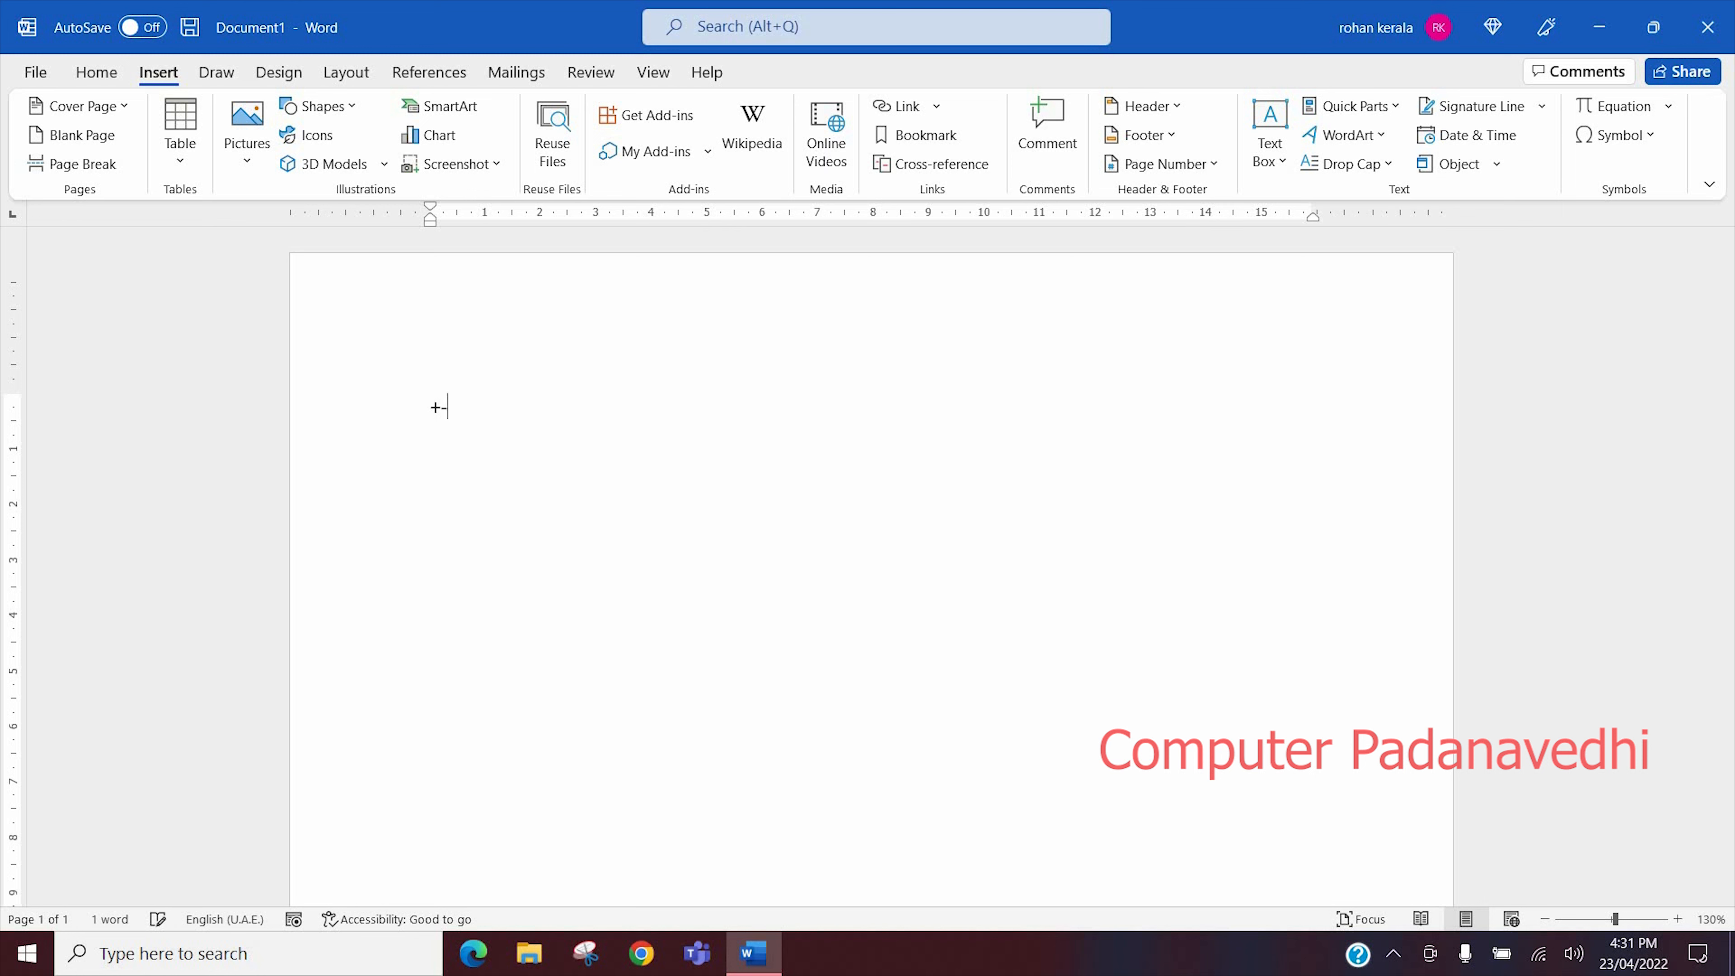
{"action": "type", "text": "------------------------------+-"}
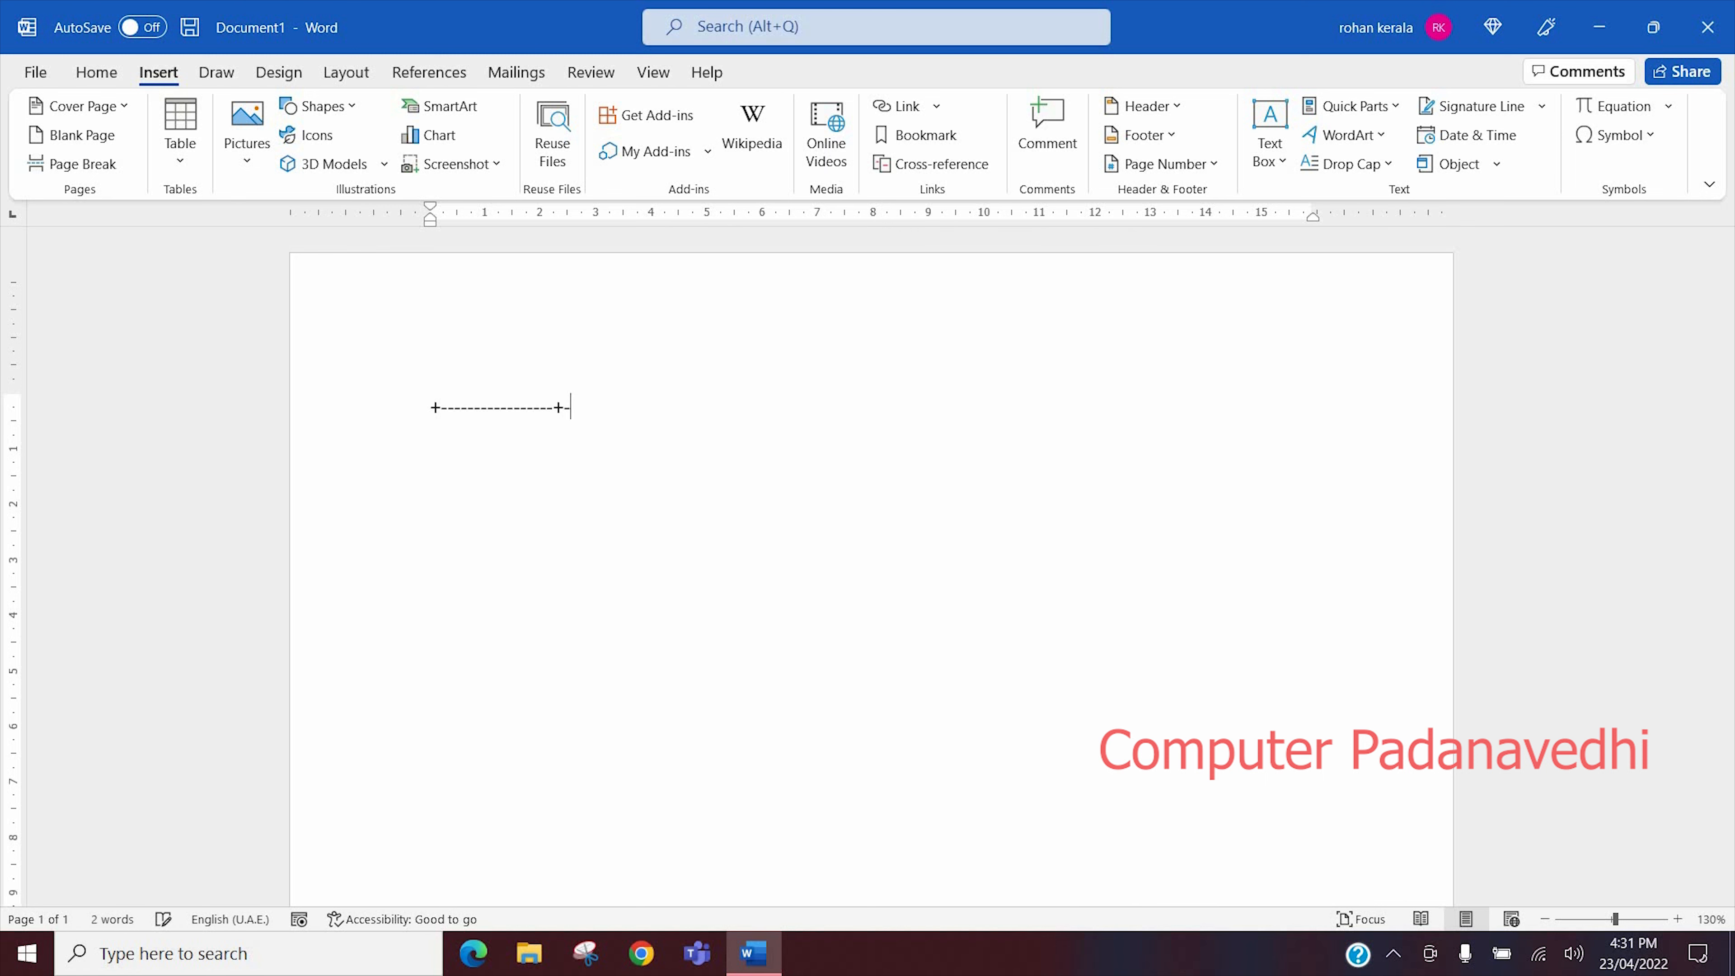
{"action": "type", "text": "-----------------+-"}
{"action": "type", "text": "---------------------+--------------------"}
{"action": "type", "text": "+"}
{"action": "key", "text": "Return"}
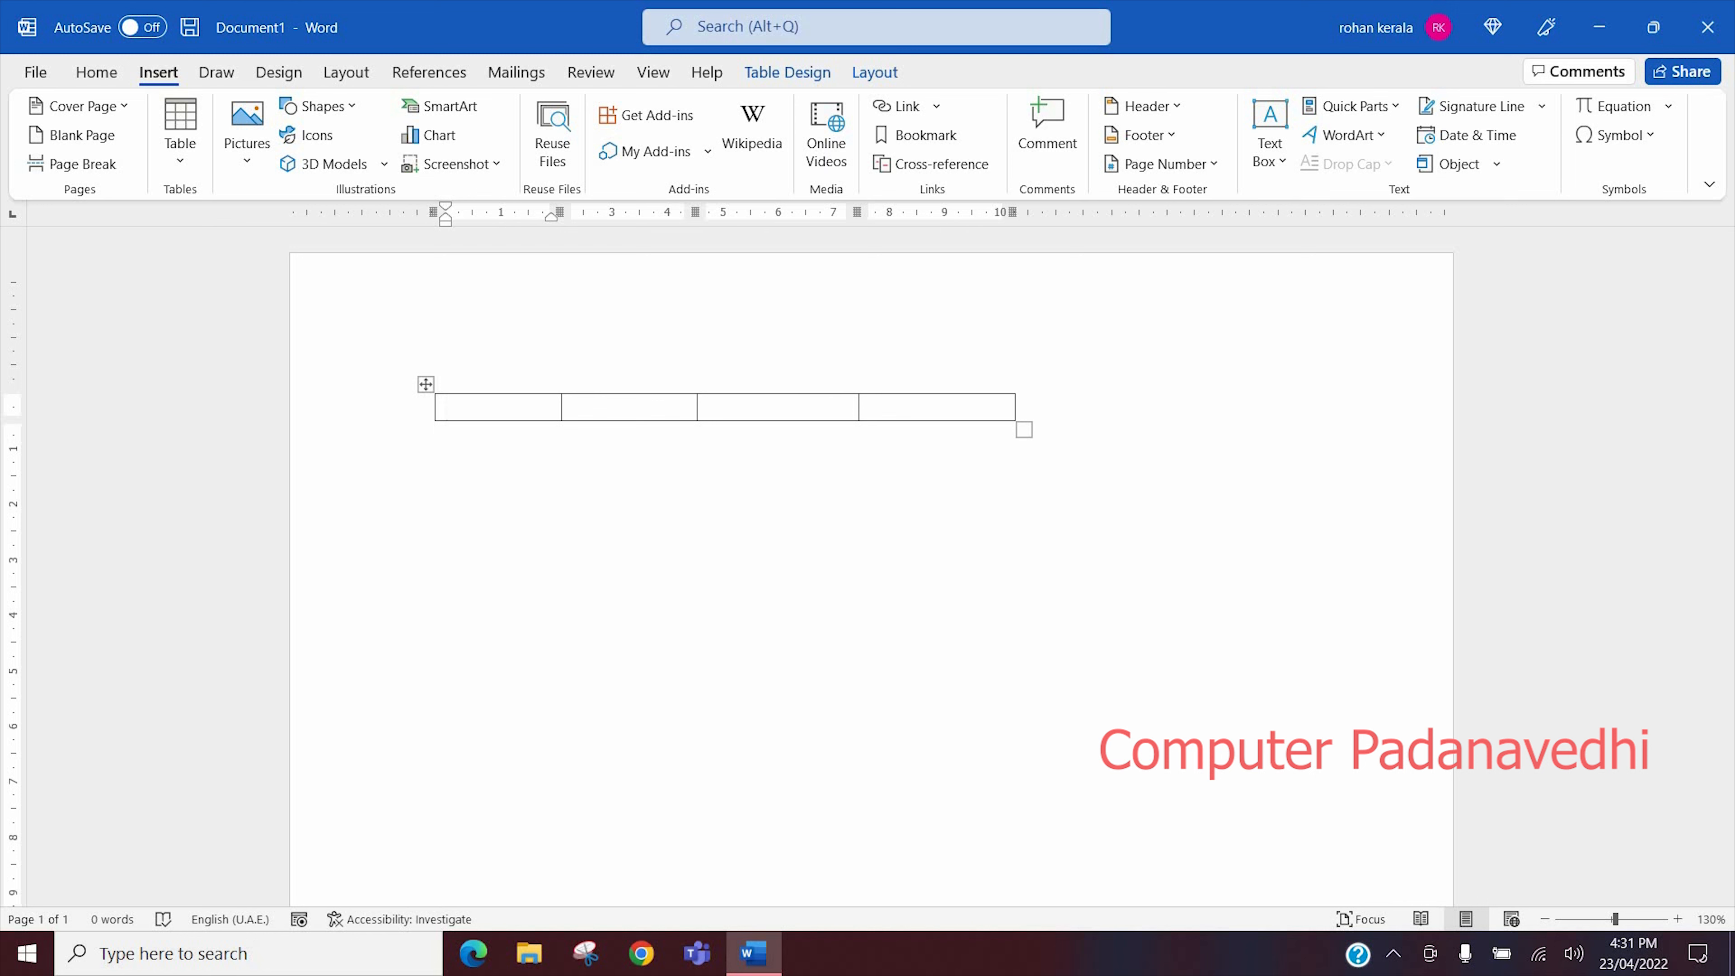
{"action": "key", "text": "Tab"}
{"action": "key", "text": "Tab"}
{"action": "key", "text": "Tab"}
{"action": "key", "text": "Tab"}
{"action": "key", "text": "Tab"}
{"action": "key", "text": "Tab"}
{"action": "key", "text": "Tab"}
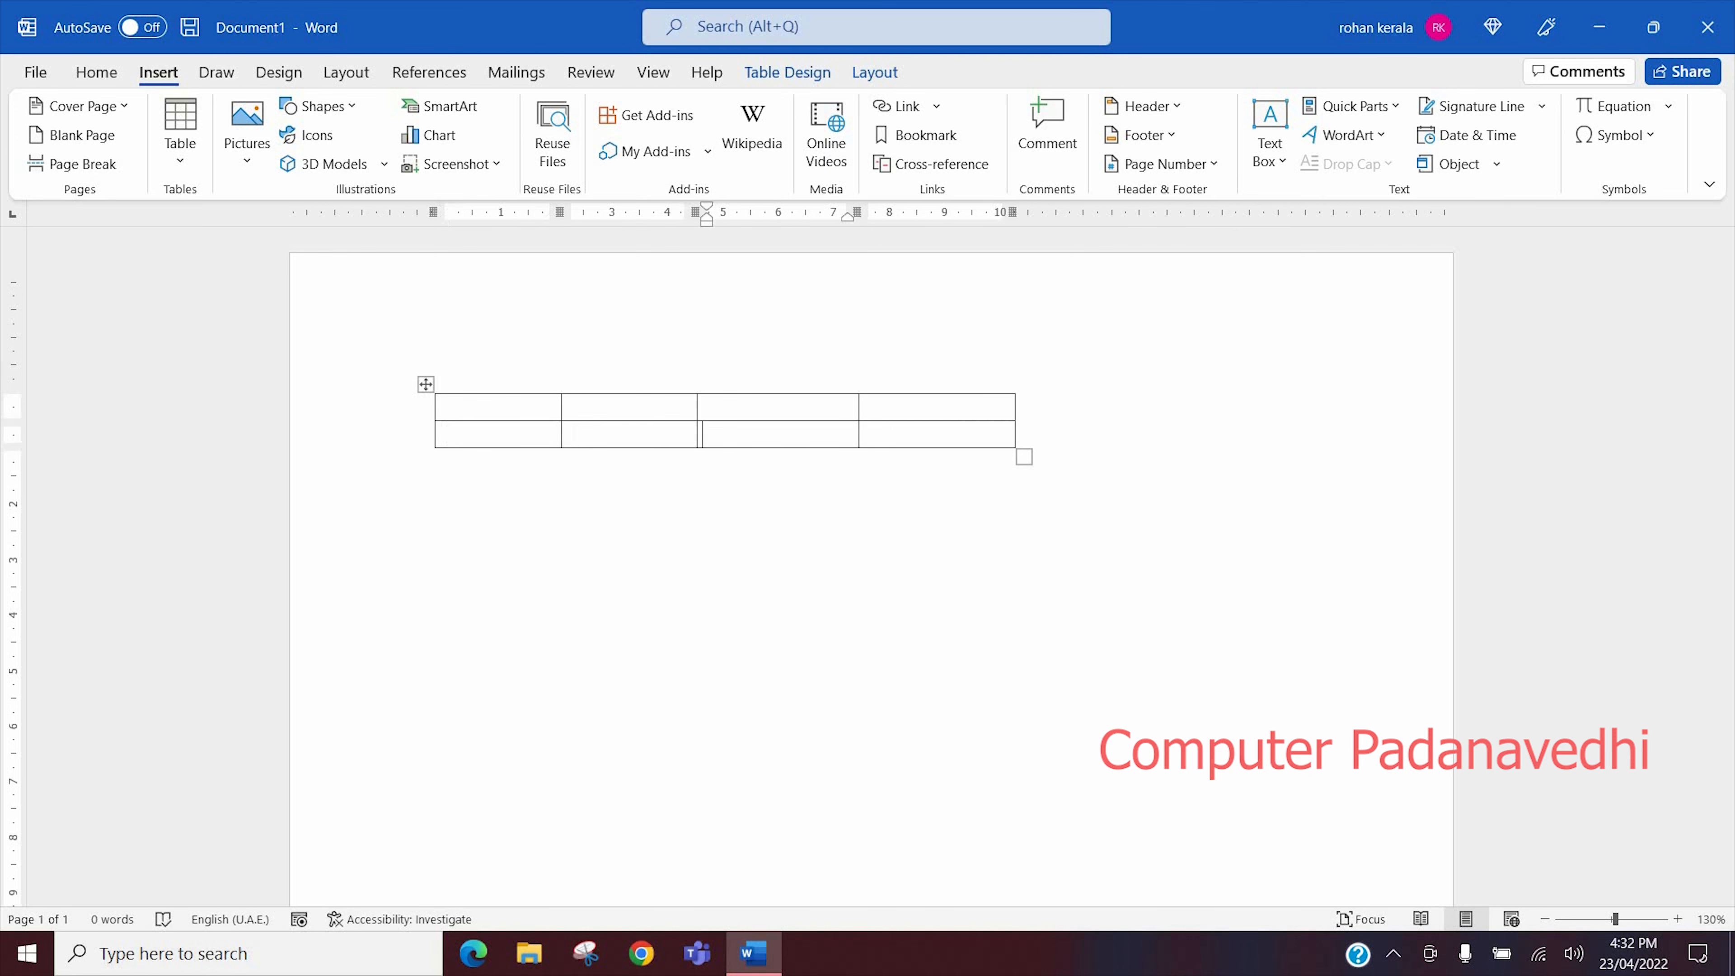
{"action": "key", "text": "Tab"}
{"action": "key", "text": "Tab"}
{"action": "key", "text": "Tab"}
{"action": "key", "text": "Tab"}
{"action": "key", "text": "Tab"}
{"action": "key", "text": "Tab"}
{"action": "key", "text": "Tab"}
{"action": "key", "text": "Tab"}
{"action": "key", "text": "Tab"}
{"action": "key", "text": "Tab"}
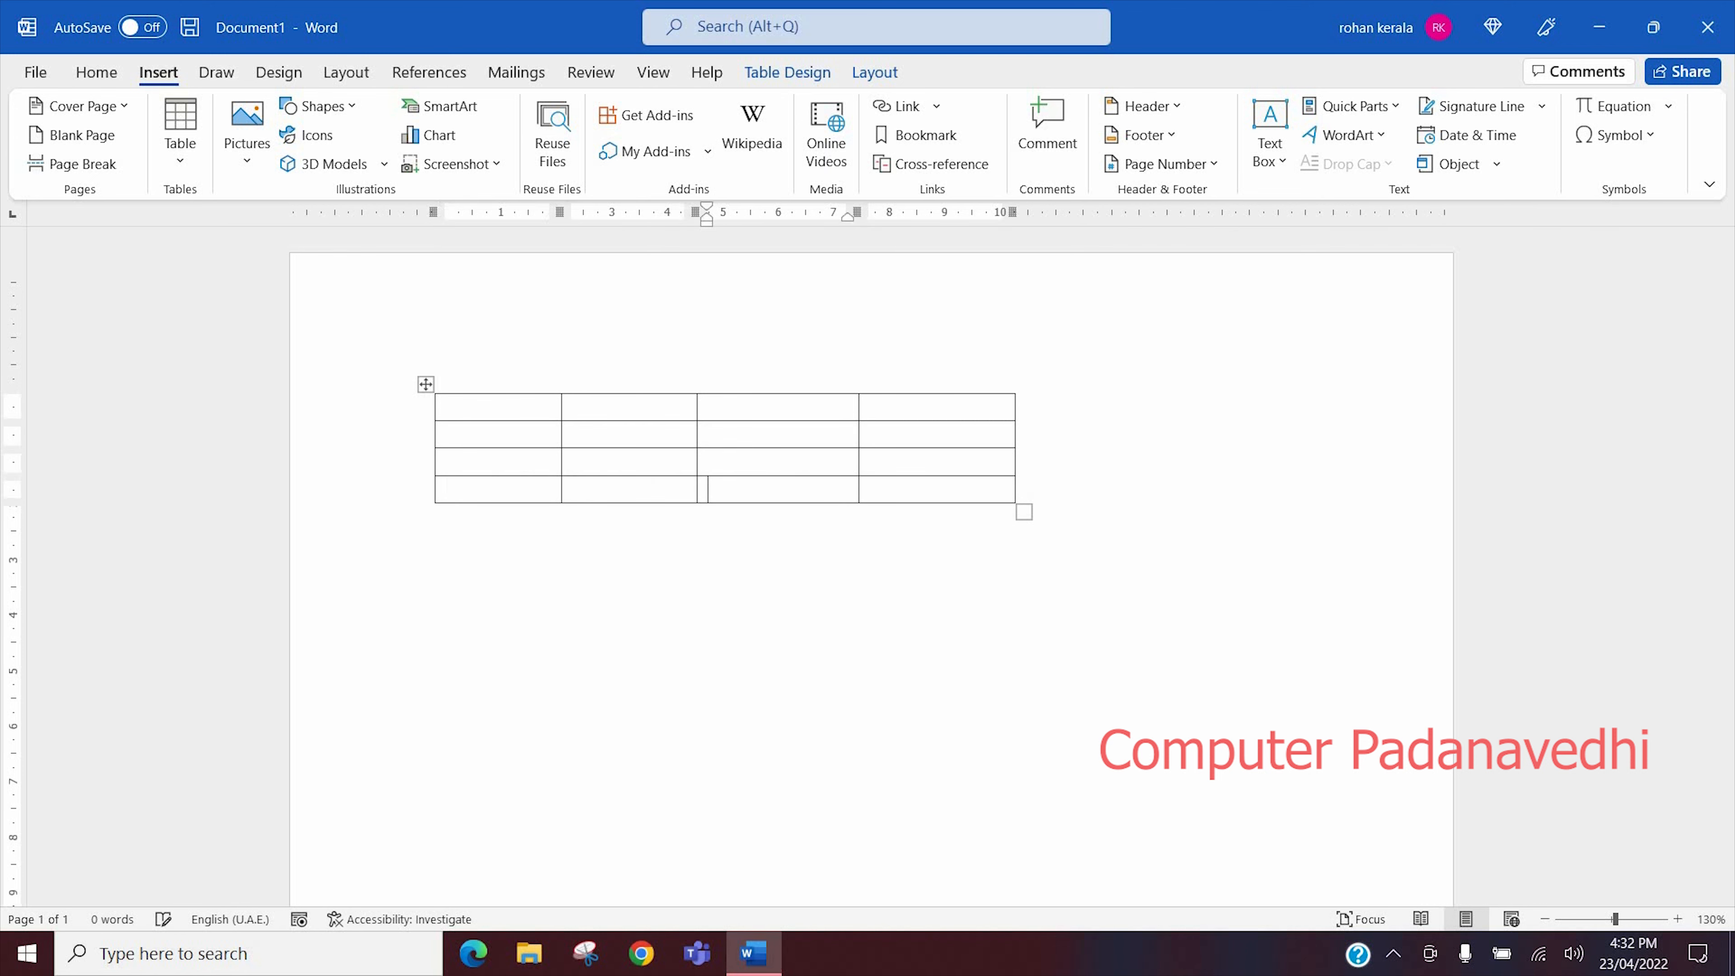
{"action": "key", "text": "Tab"}
{"action": "key", "text": "Tab"}
{"action": "key", "text": "Tab"}
{"action": "key", "text": "Tab"}
{"action": "key", "text": "Tab"}
{"action": "key", "text": "Tab"}
{"action": "key", "text": "Tab"}
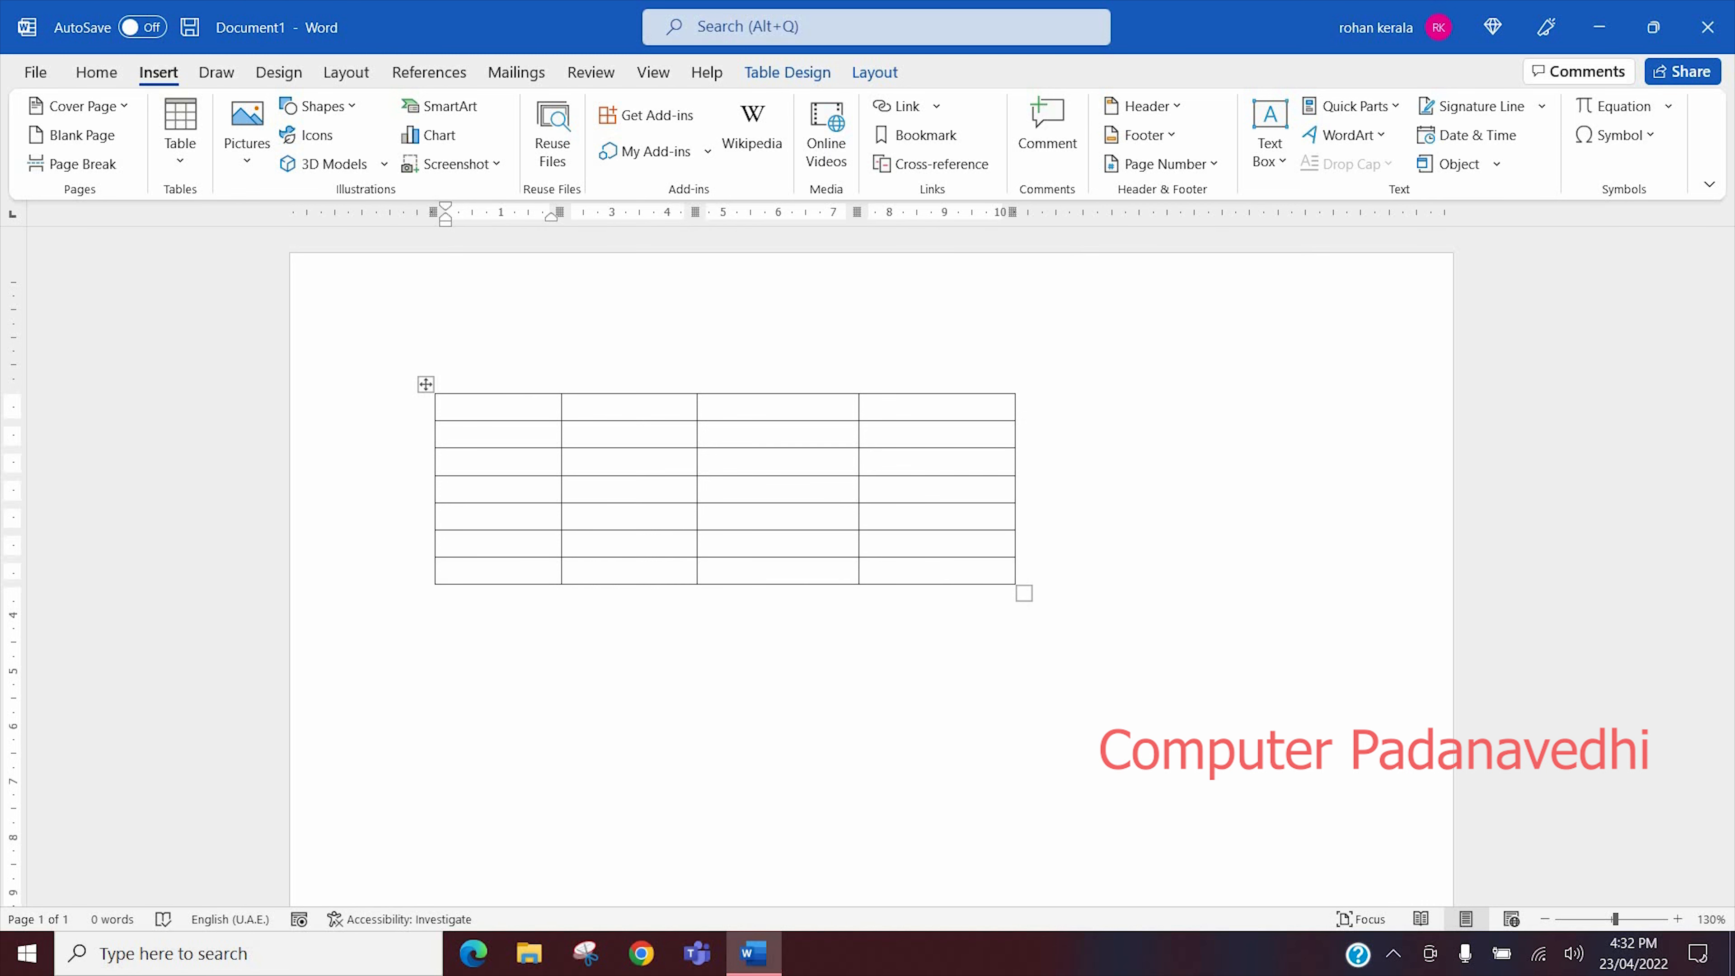
Below the first table, convert +----+----+----+ into a three-column table and extend it to five rows
{"action": "left_click", "coordinate": [945, 636]}
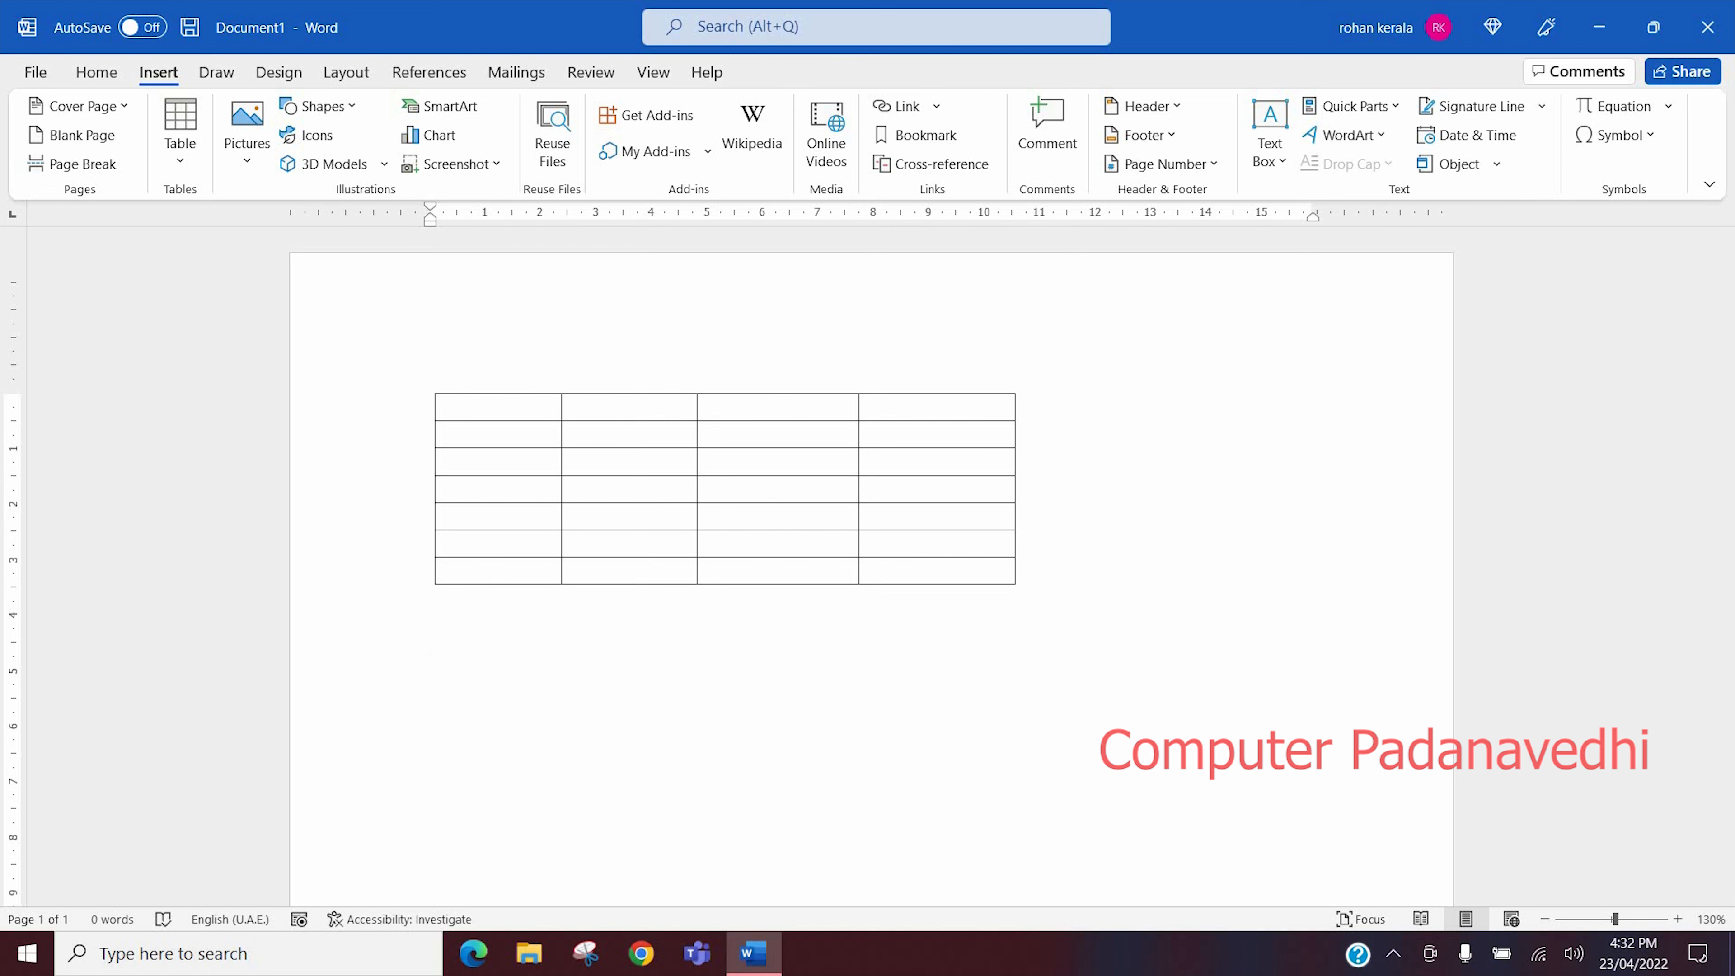
{"action": "type", "text": "+----"}
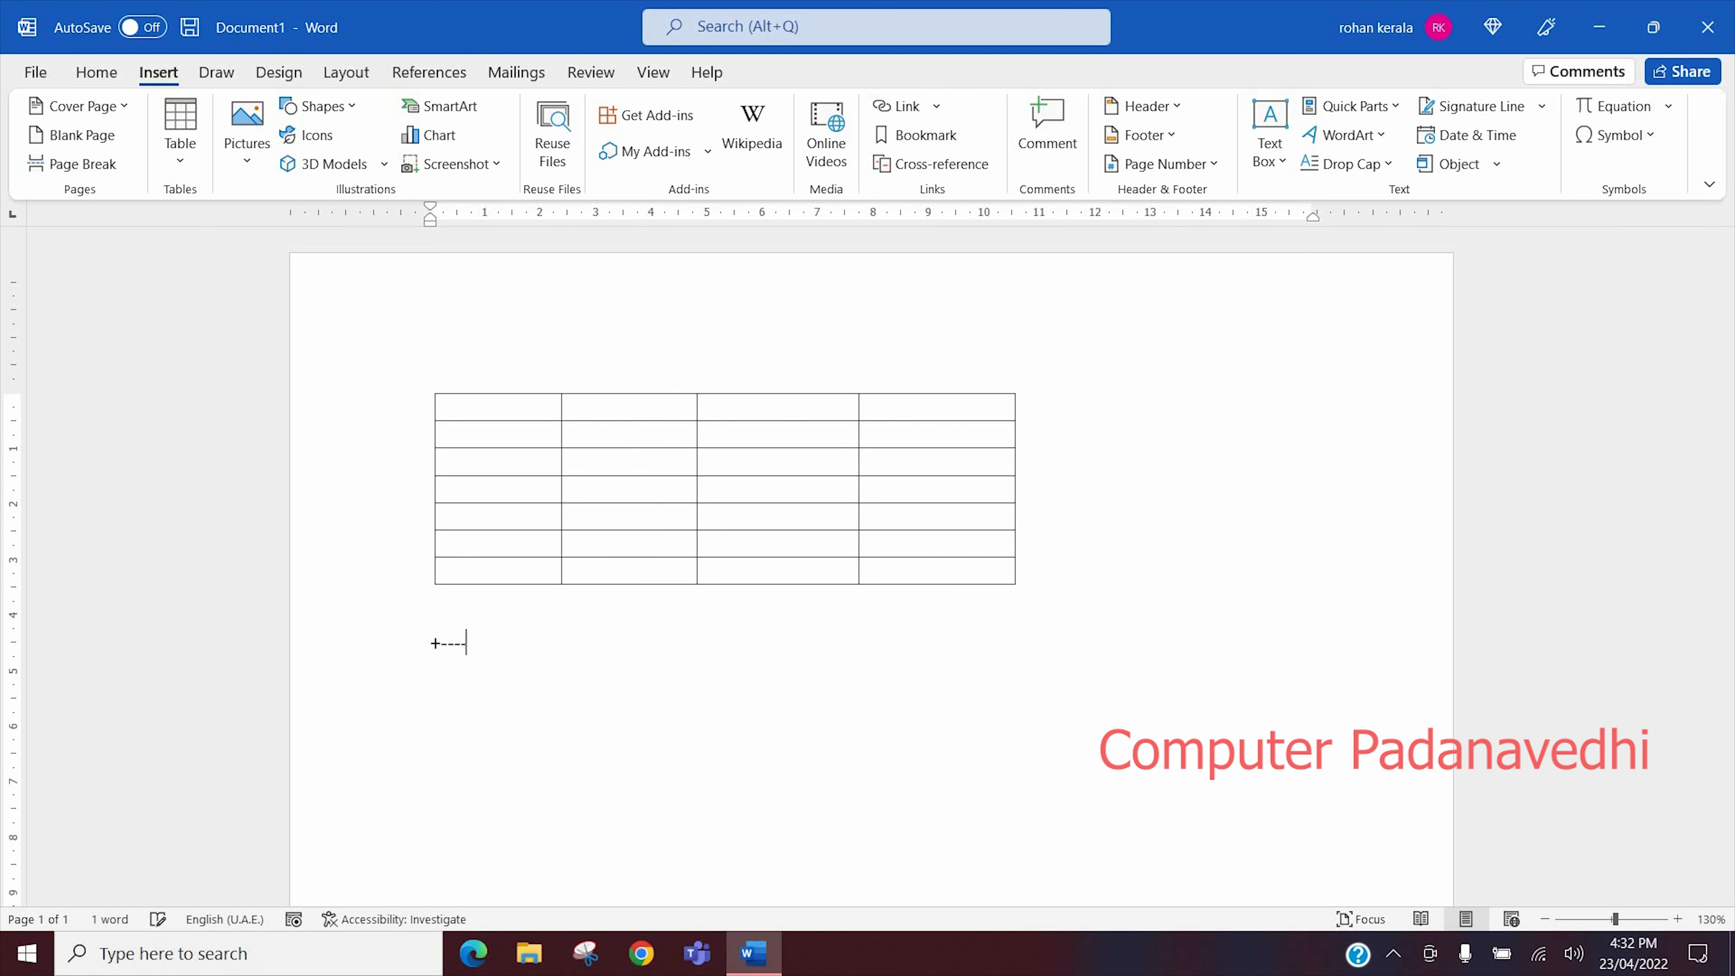
{"action": "type", "text": "+----+----+"}
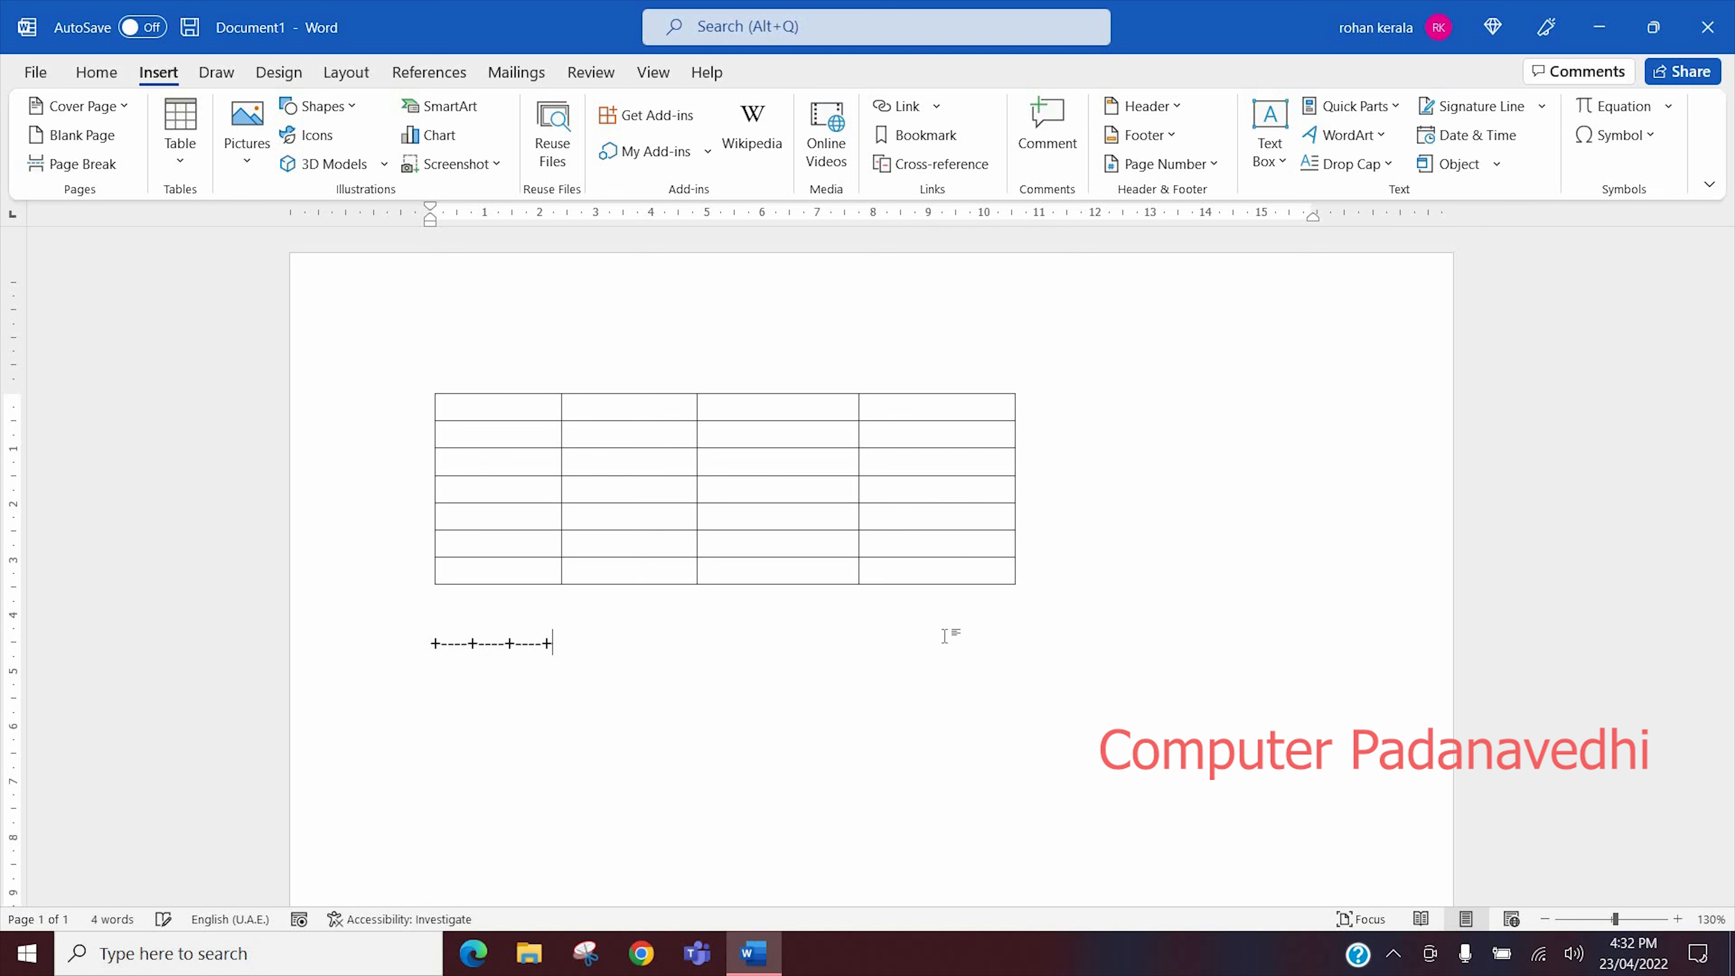
{"action": "key", "text": "Return"}
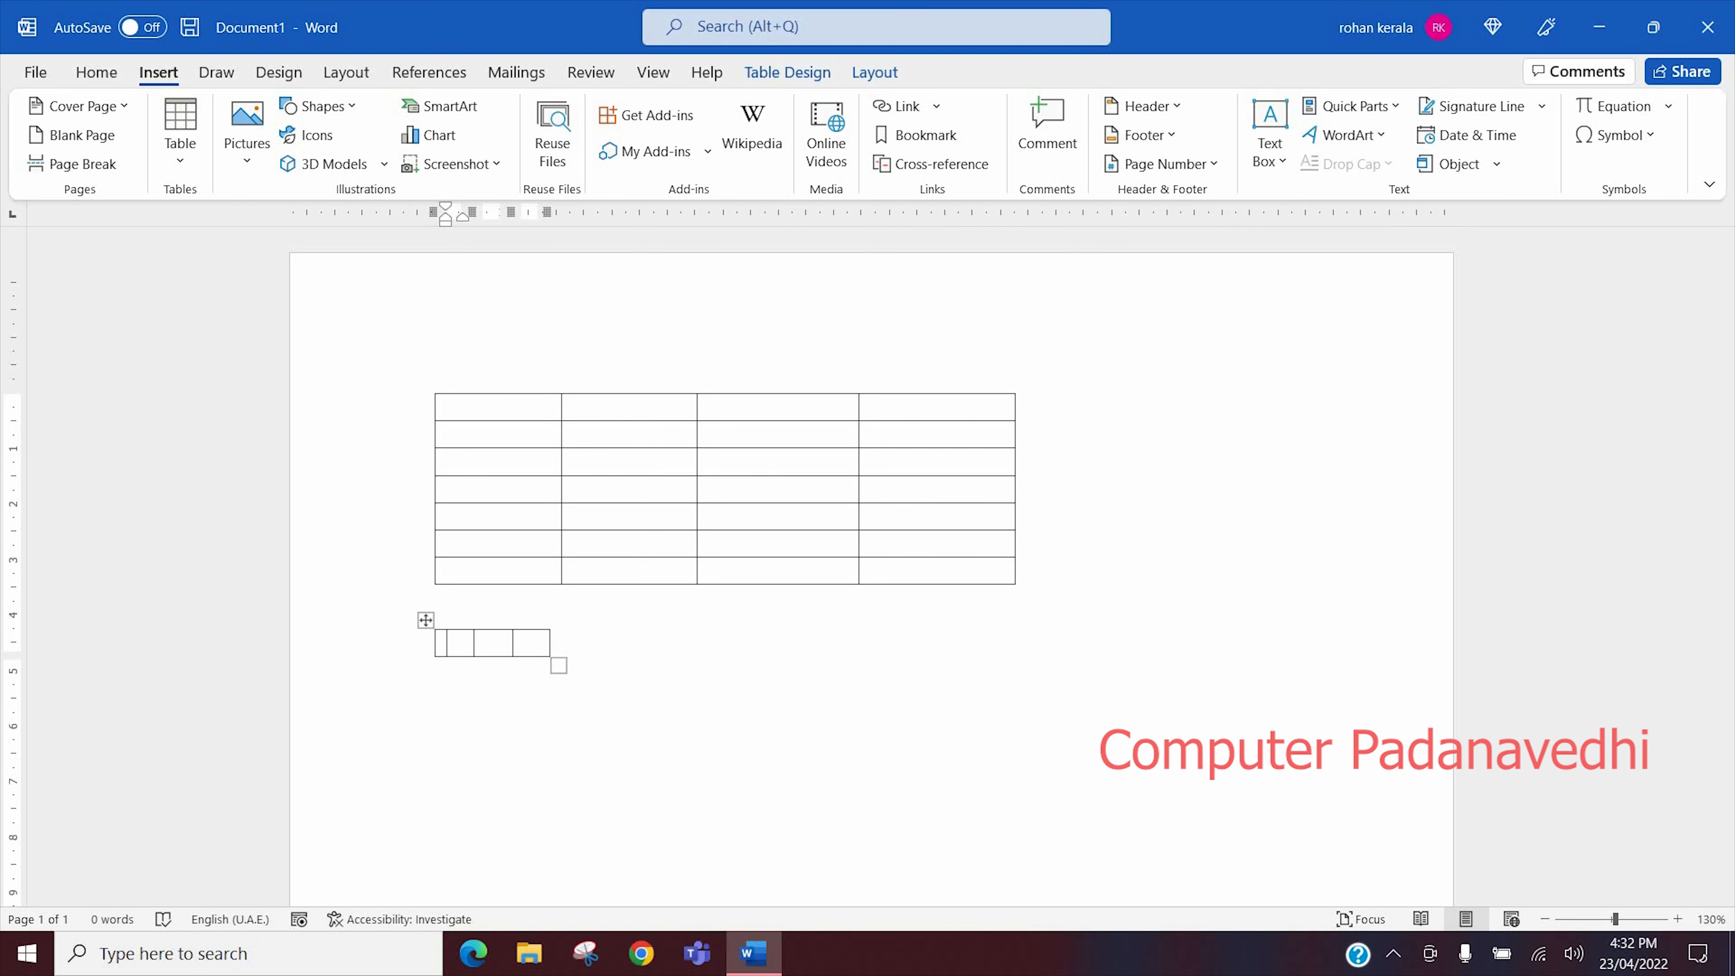
{"action": "key", "text": "Tab"}
{"action": "key", "text": "Tab"}
{"action": "key", "text": "Tab"}
{"action": "key", "text": "Tab"}
{"action": "key", "text": "Tab"}
{"action": "key", "text": "Tab"}
{"action": "key", "text": "Tab"}
{"action": "key", "text": "Tab"}
{"action": "key", "text": "Tab"}
{"action": "key", "text": "Tab"}
{"action": "key", "text": "Tab"}
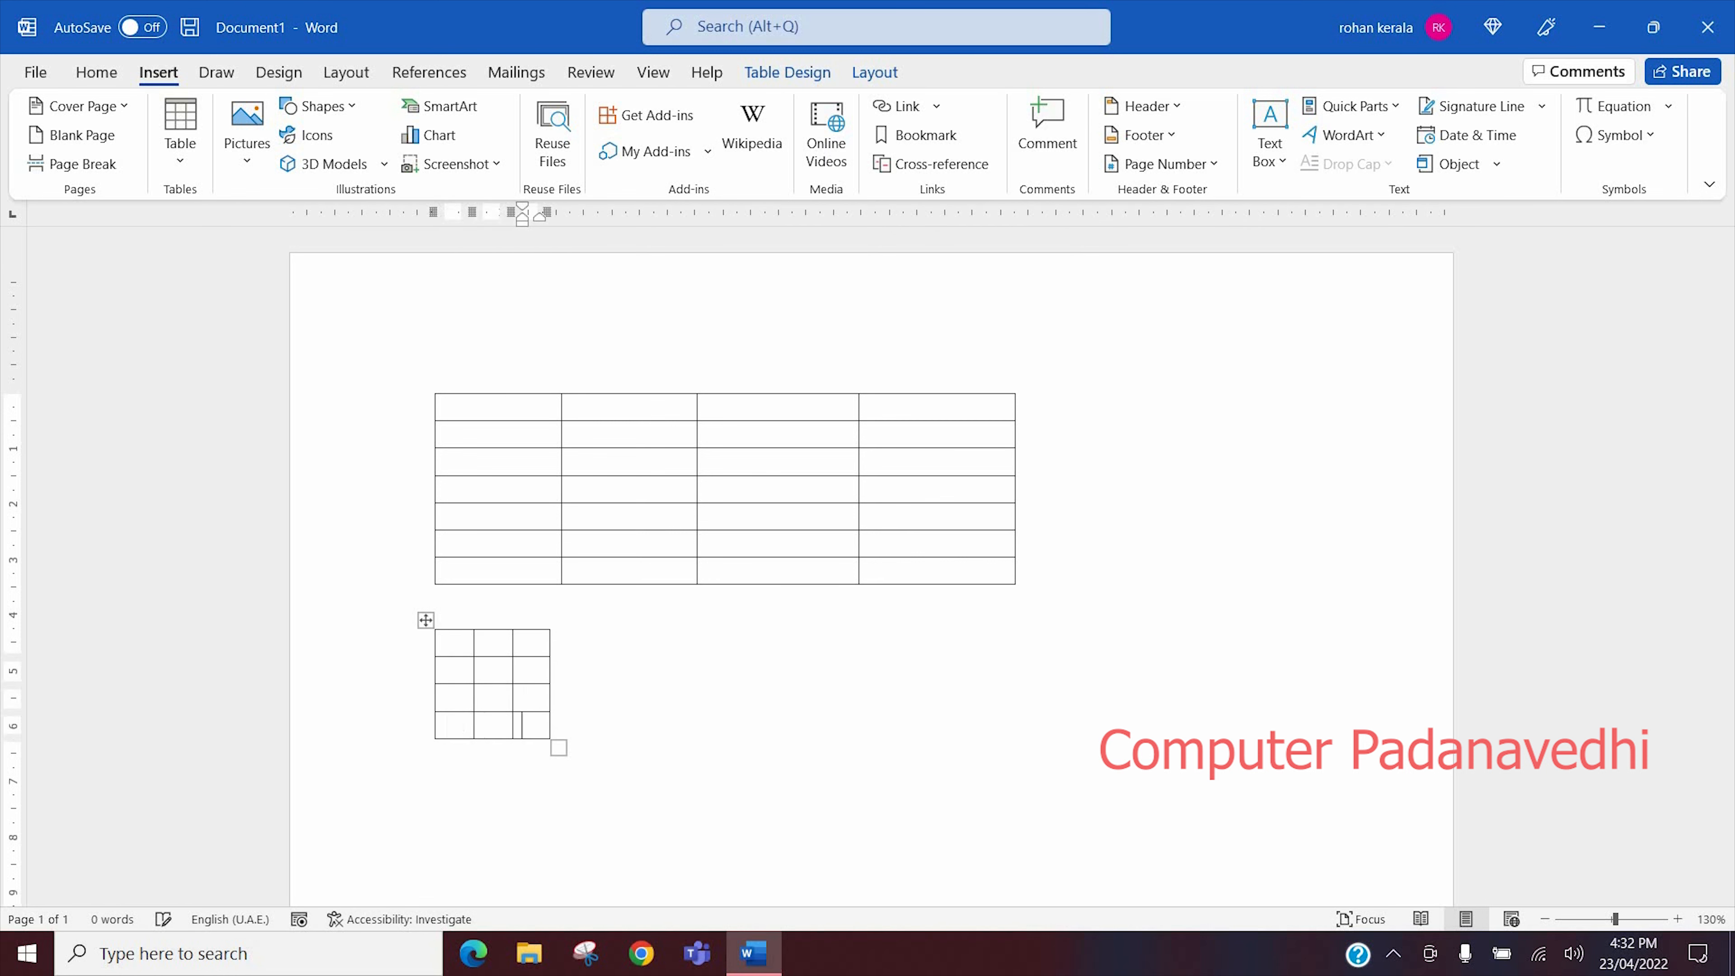
{"action": "key", "text": "Tab"}
{"action": "key", "text": "Tab"}
{"action": "key", "text": "Tab"}
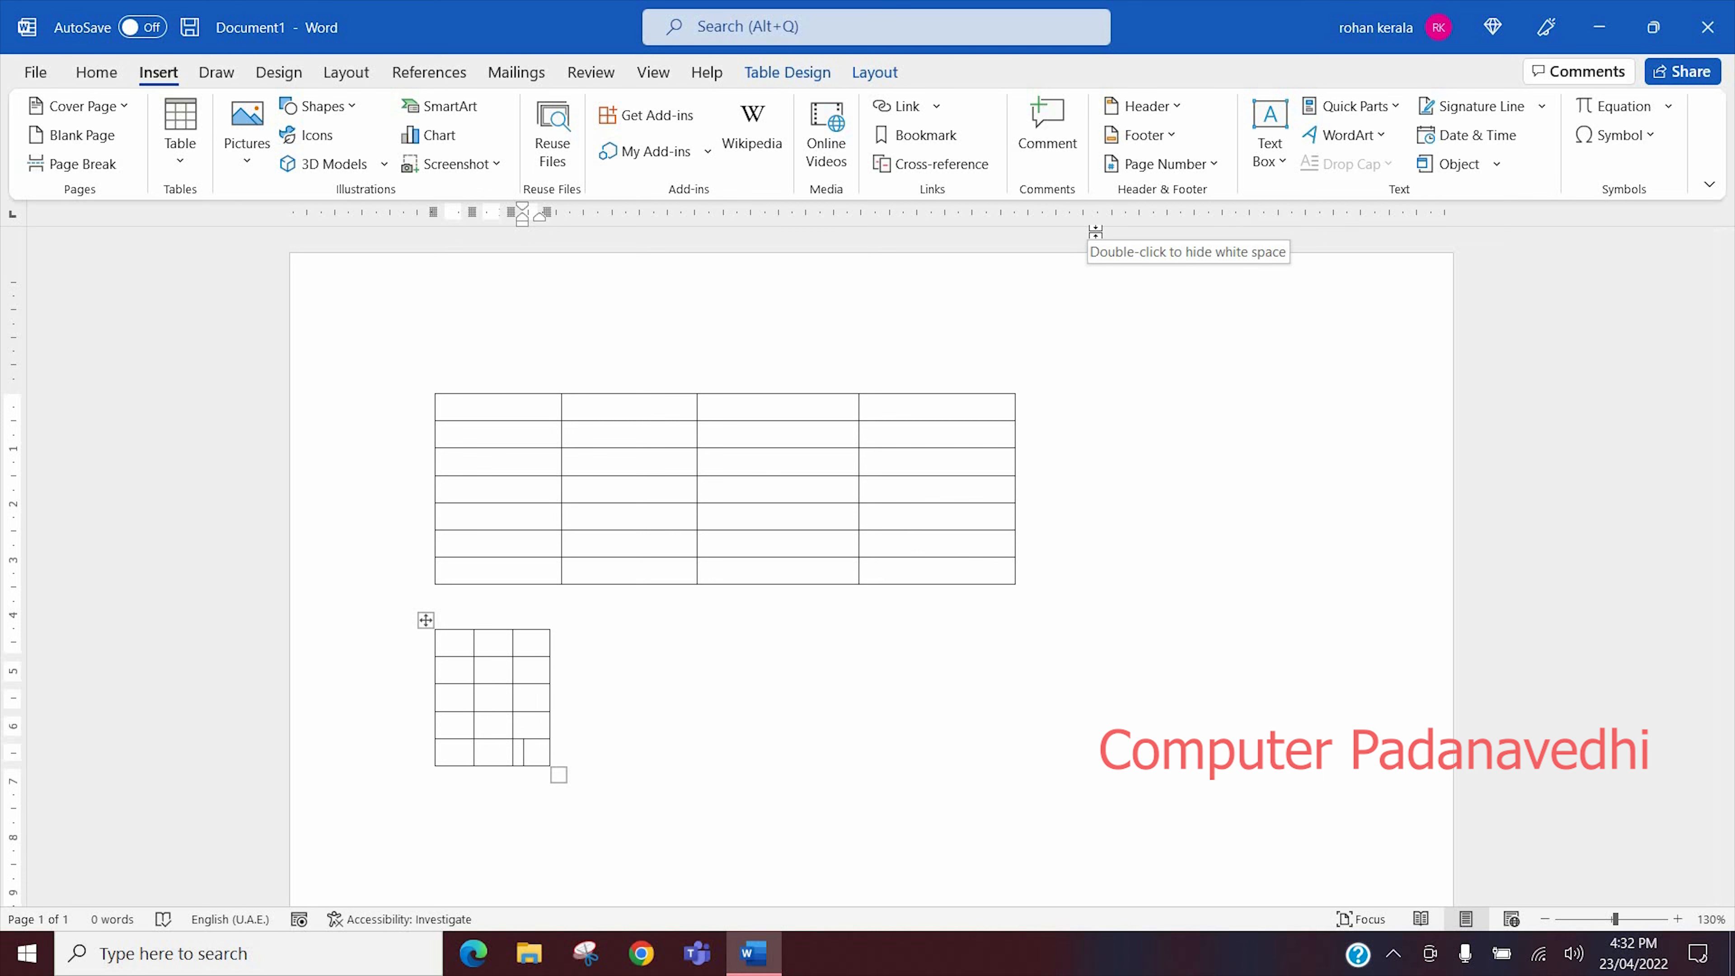
Remove the tables using Table Layout > Delete > Delete Table
{"action": "left_click", "coordinate": [425, 620]}
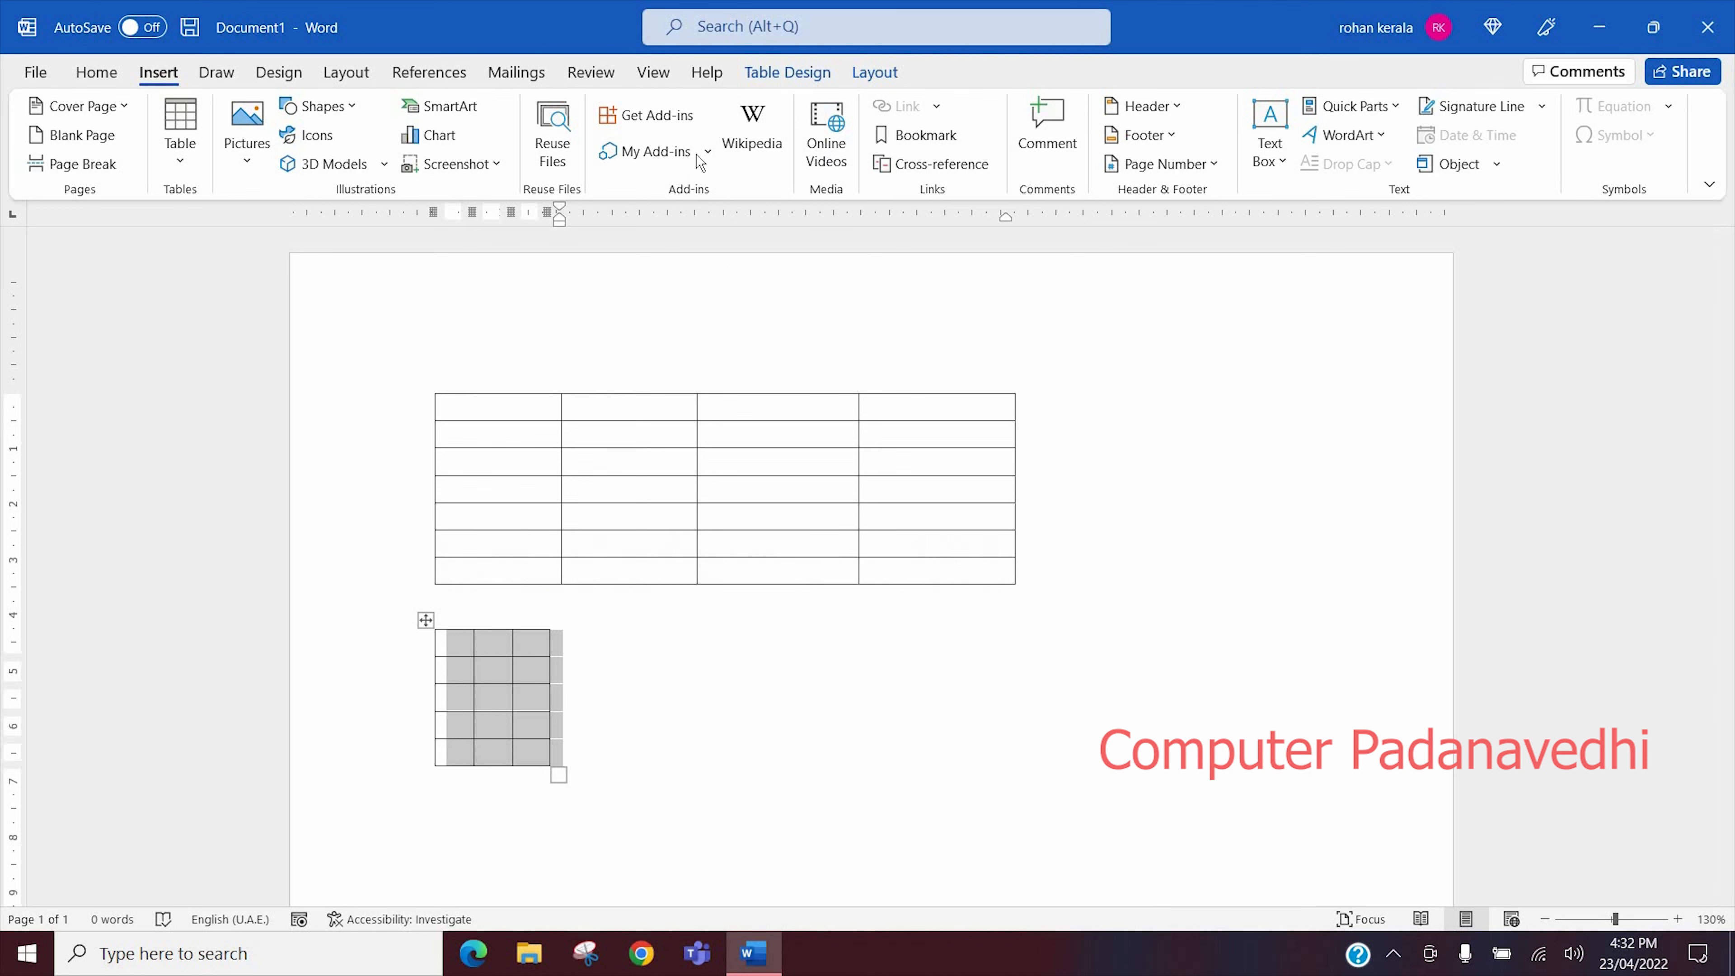
{"action": "left_click", "coordinate": [879, 74]}
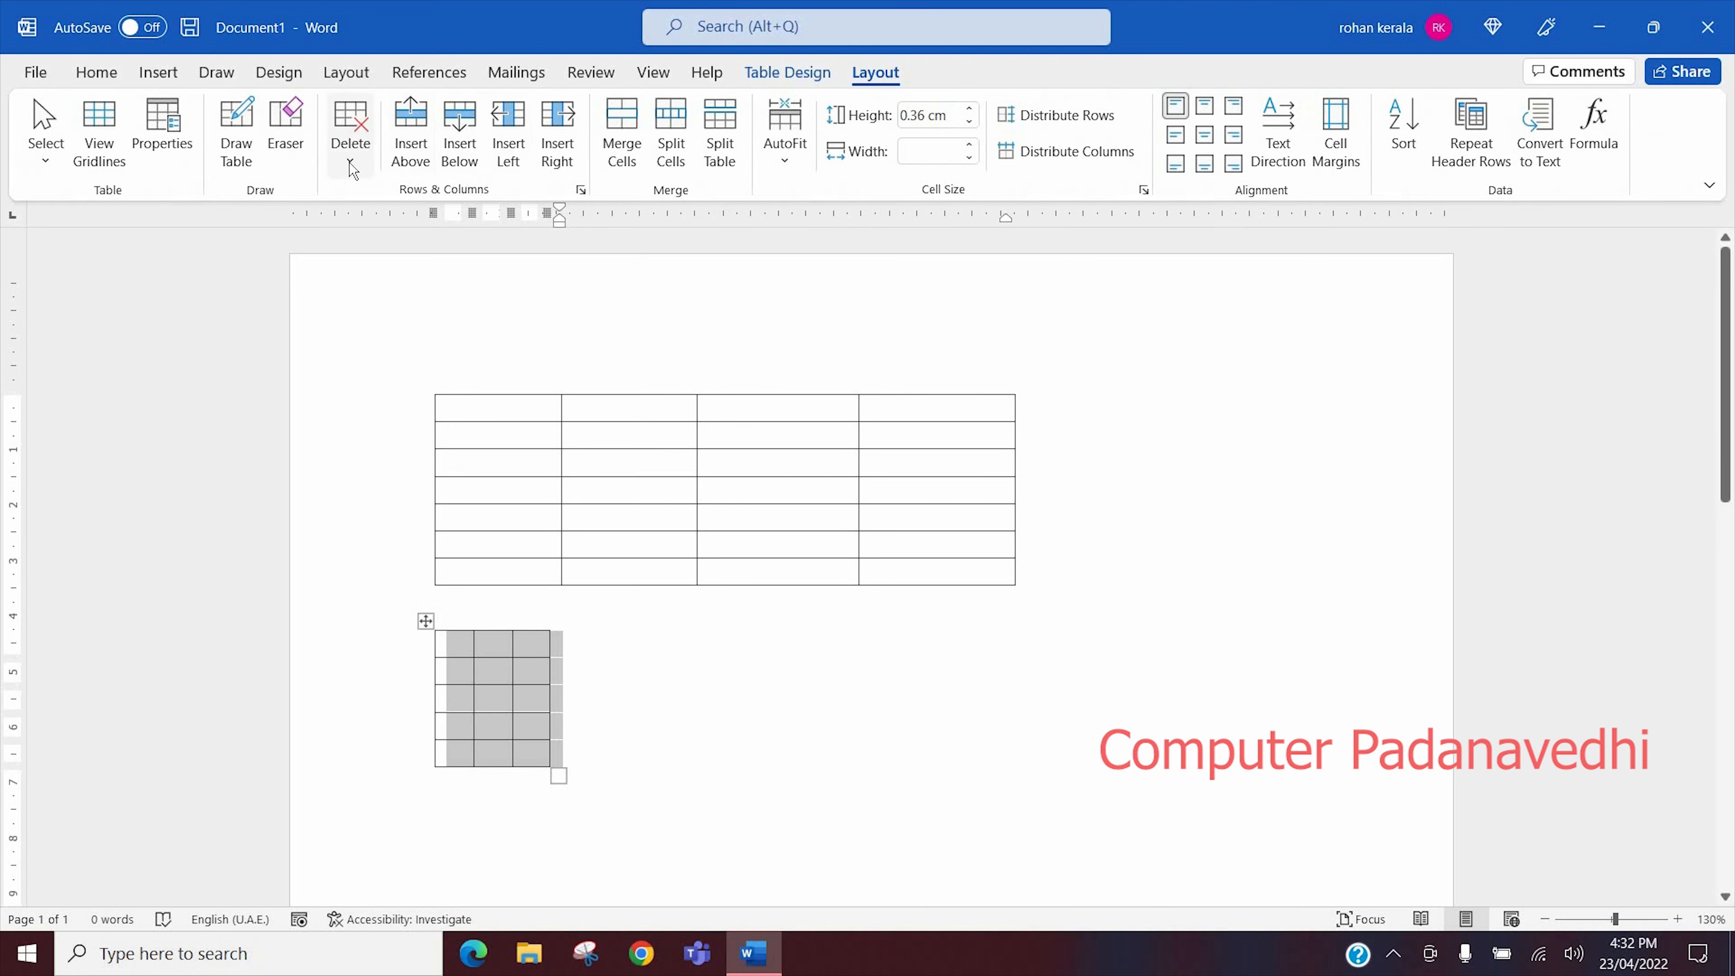
{"action": "left_click", "coordinate": [351, 156]}
{"action": "key", "text": "Return"}
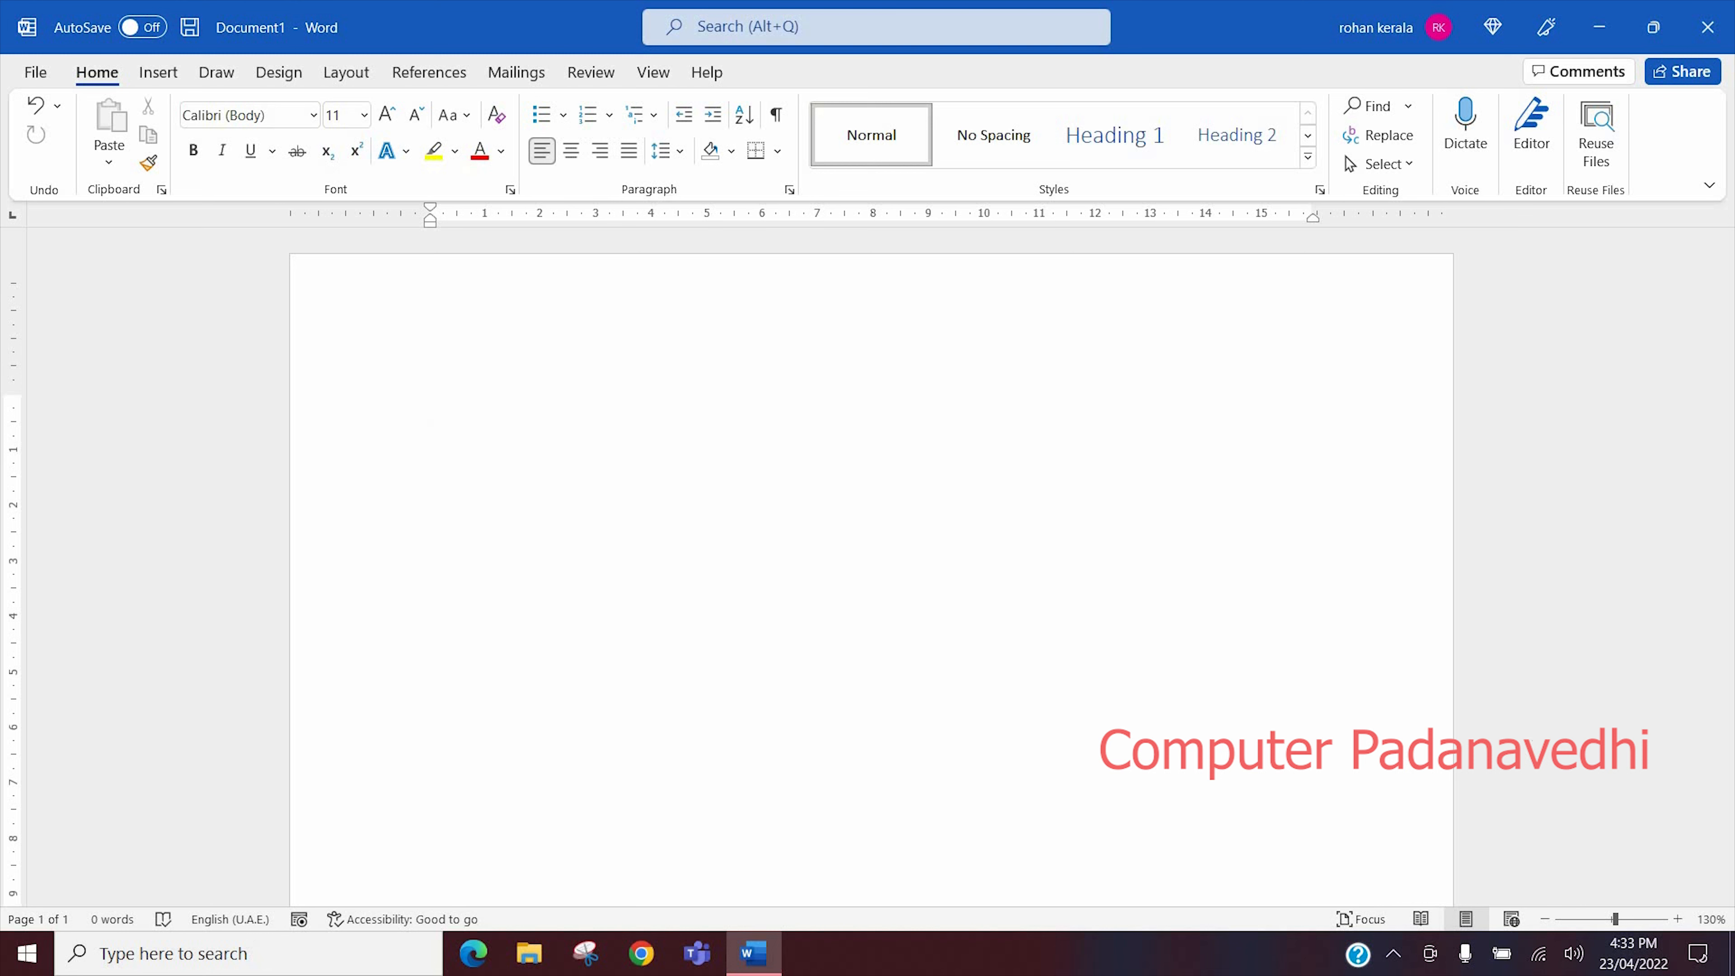
Generate three three-sentence sample paragraphs with =rand(3,3), then delete the first paragraph's final period
{"action": "type", "text": "=ran"}
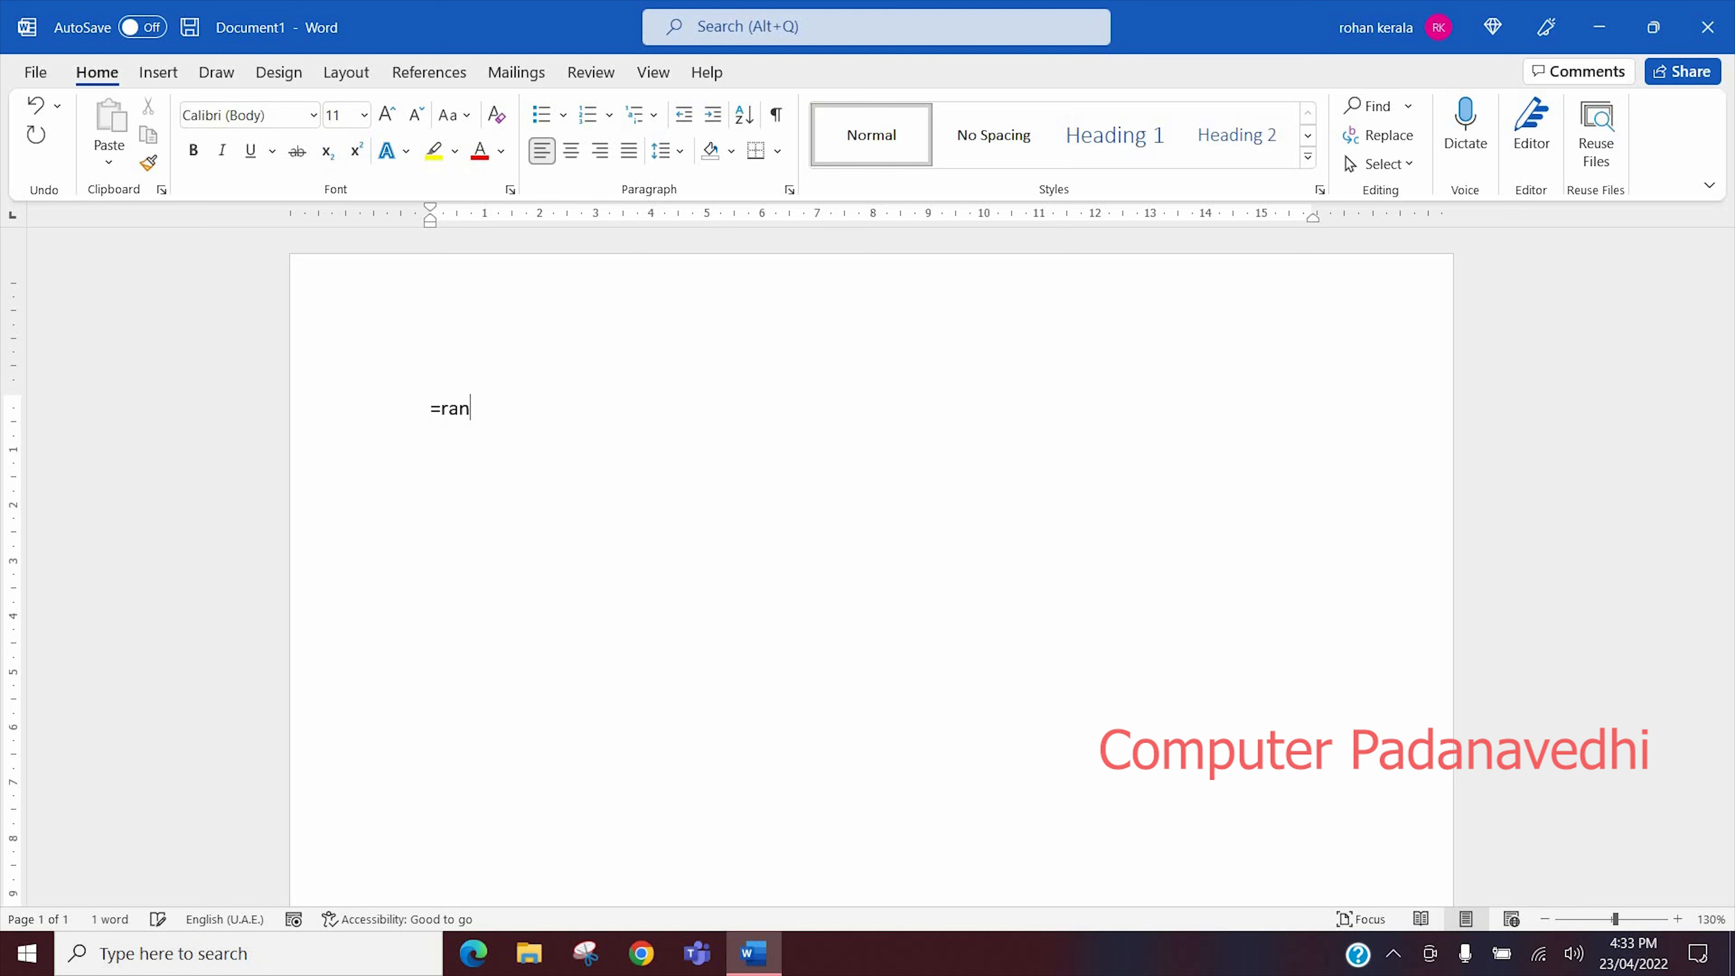
{"action": "type", "text": "d()"}
{"action": "key", "text": "BackSpace"}
{"action": "type", "text": "3,3)"}
{"action": "key", "text": "Return"}
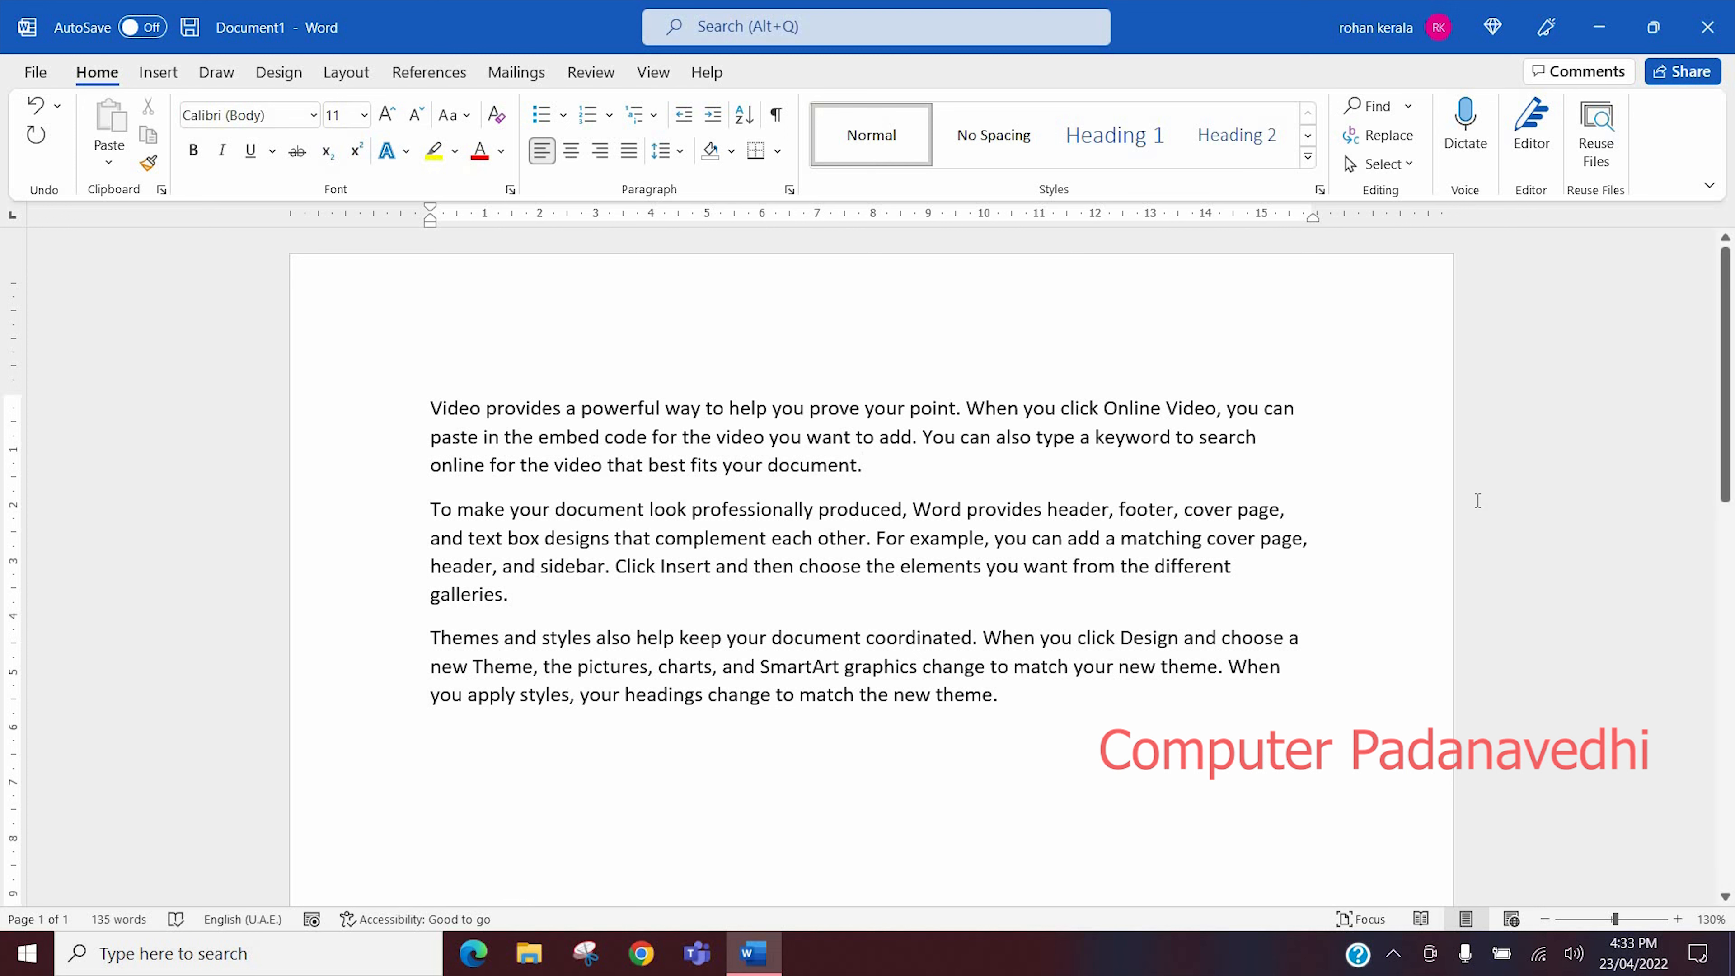
{"action": "key", "text": "BackSpace"}
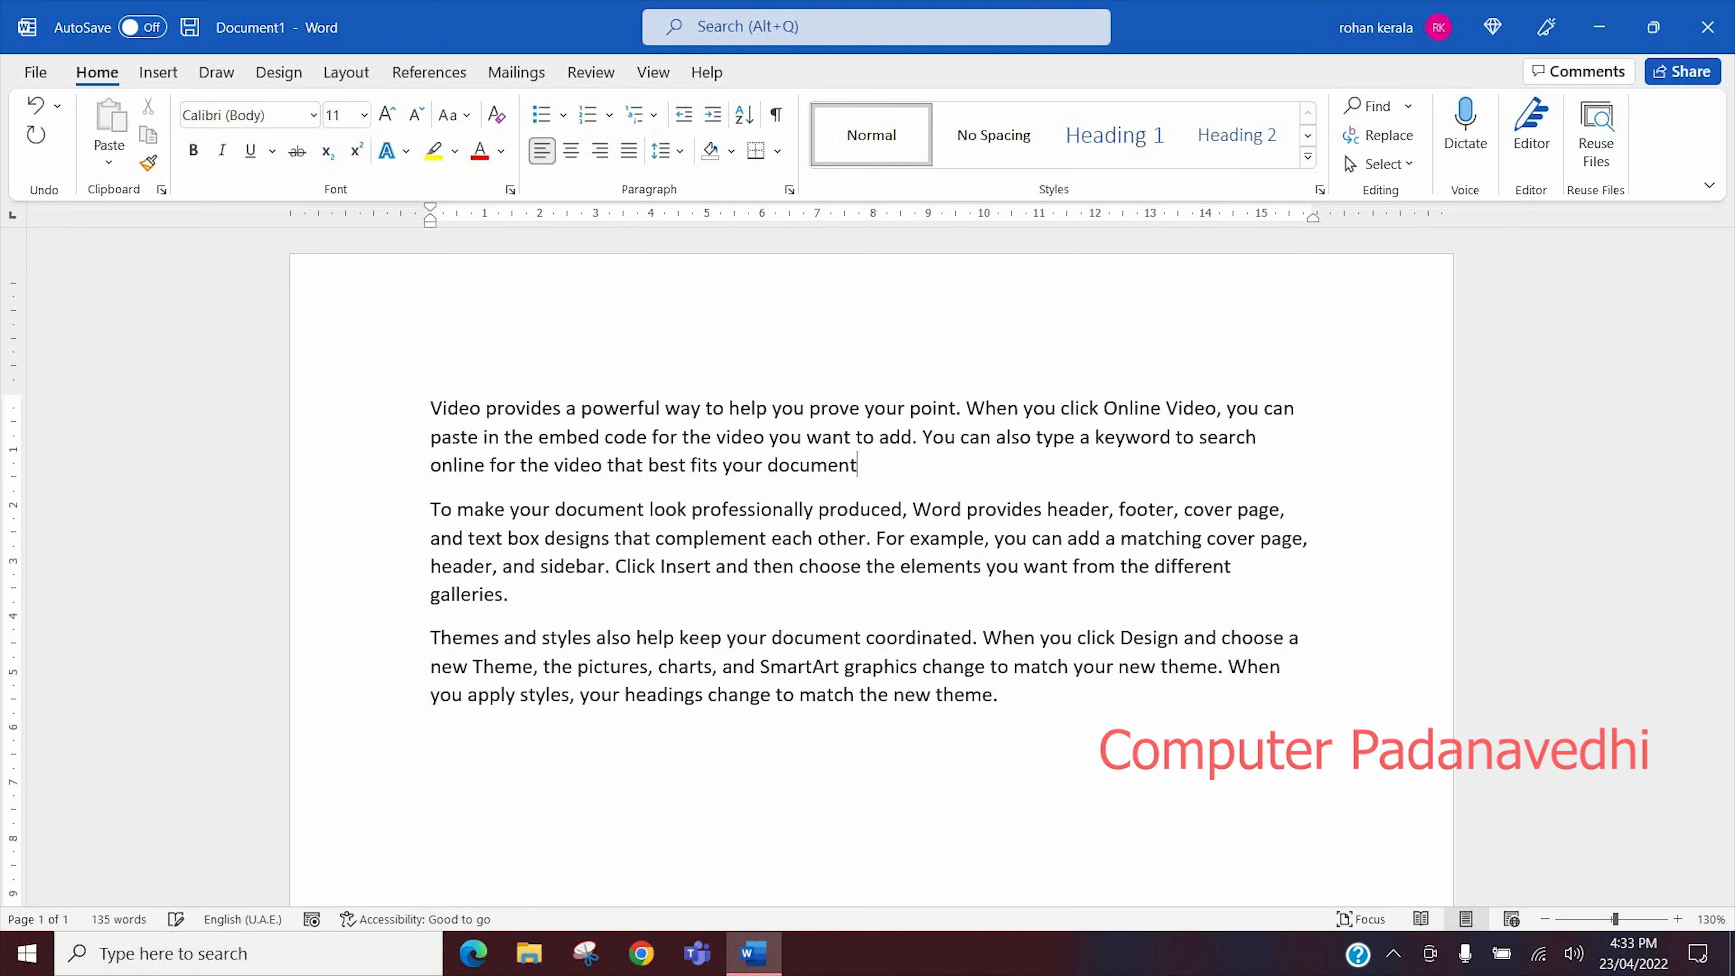
Trim the first paragraph's ending with Backspace and Ctrl+Backspace, undoing the deletions with Ctrl+Z
{"action": "key", "text": "BackSpace"}
{"action": "key", "text": "BackSpace"}
{"action": "key", "text": "ctrl+z"}
{"action": "key", "text": "ctrl+z"}
{"action": "key", "text": "ctrl+z"}
{"action": "key", "text": "ctrl+BackSpace"}
{"action": "key", "text": "ctrl+BackSpace"}
{"action": "key", "text": "ctrl+BackSpace"}
{"action": "key", "text": "ctrl+BackSpace"}
{"action": "key", "text": "ctrl+BackSpace"}
{"action": "key", "text": "ctrl+BackSpace"}
{"action": "key", "text": "ctrl+BackSpace"}
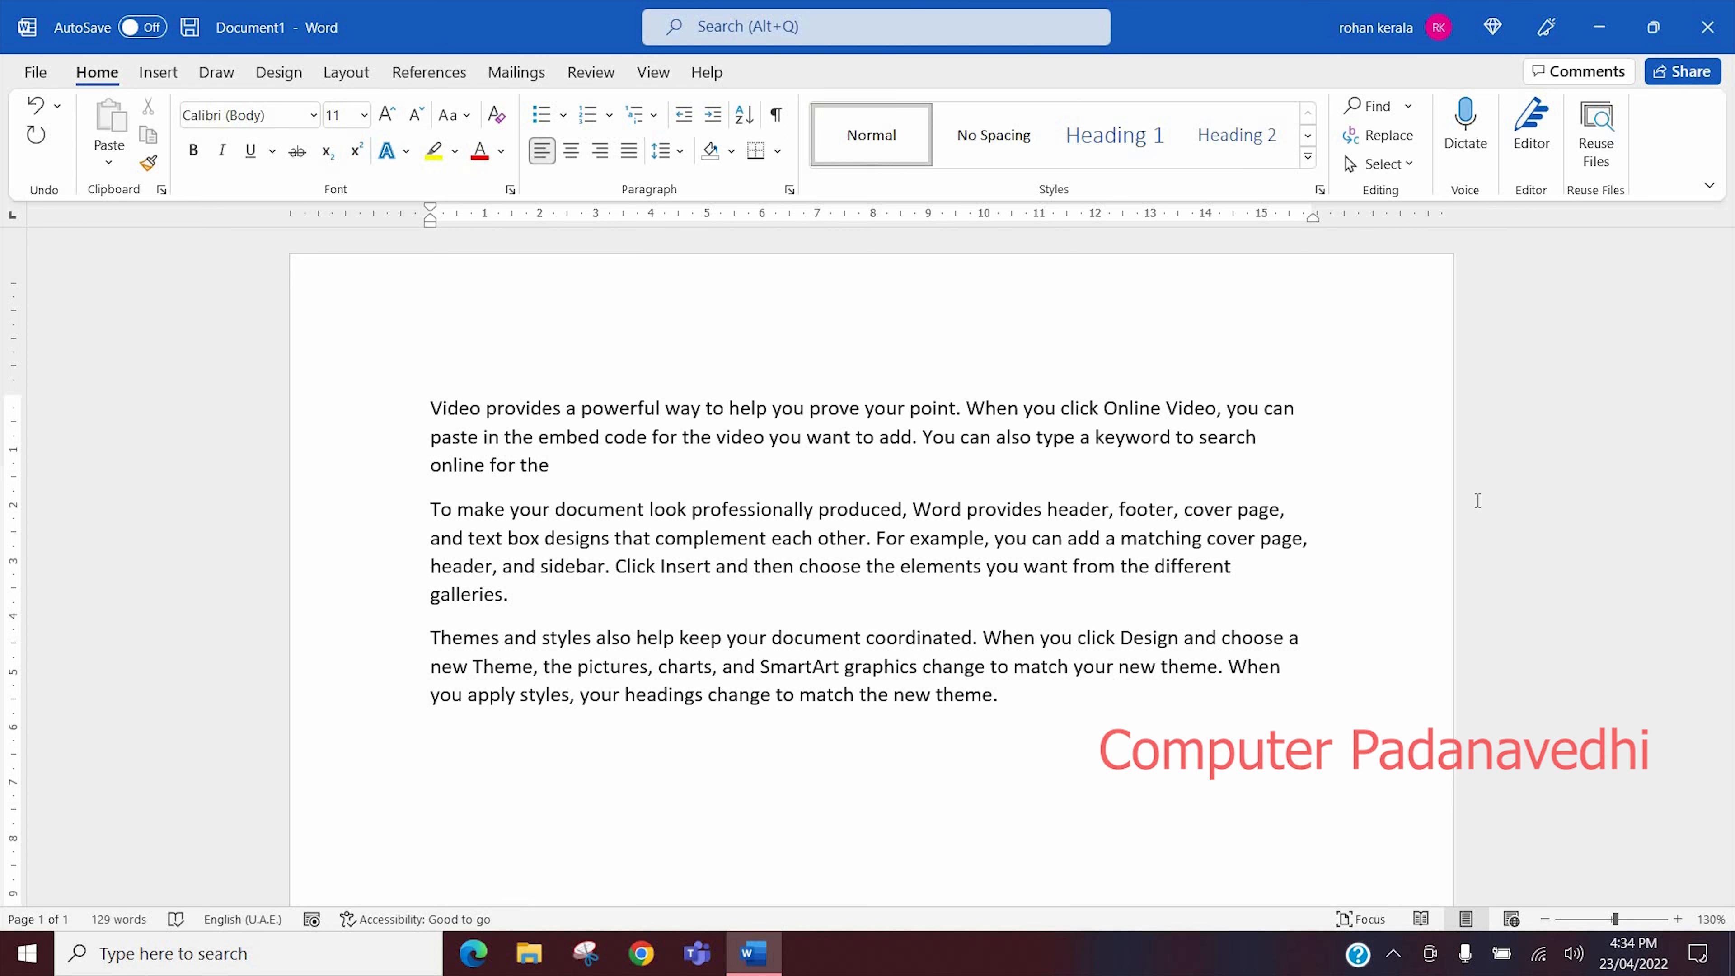
{"action": "key", "text": "ctrl+z"}
{"action": "key", "text": "ctrl+z"}
{"action": "key", "text": "ctrl+z"}
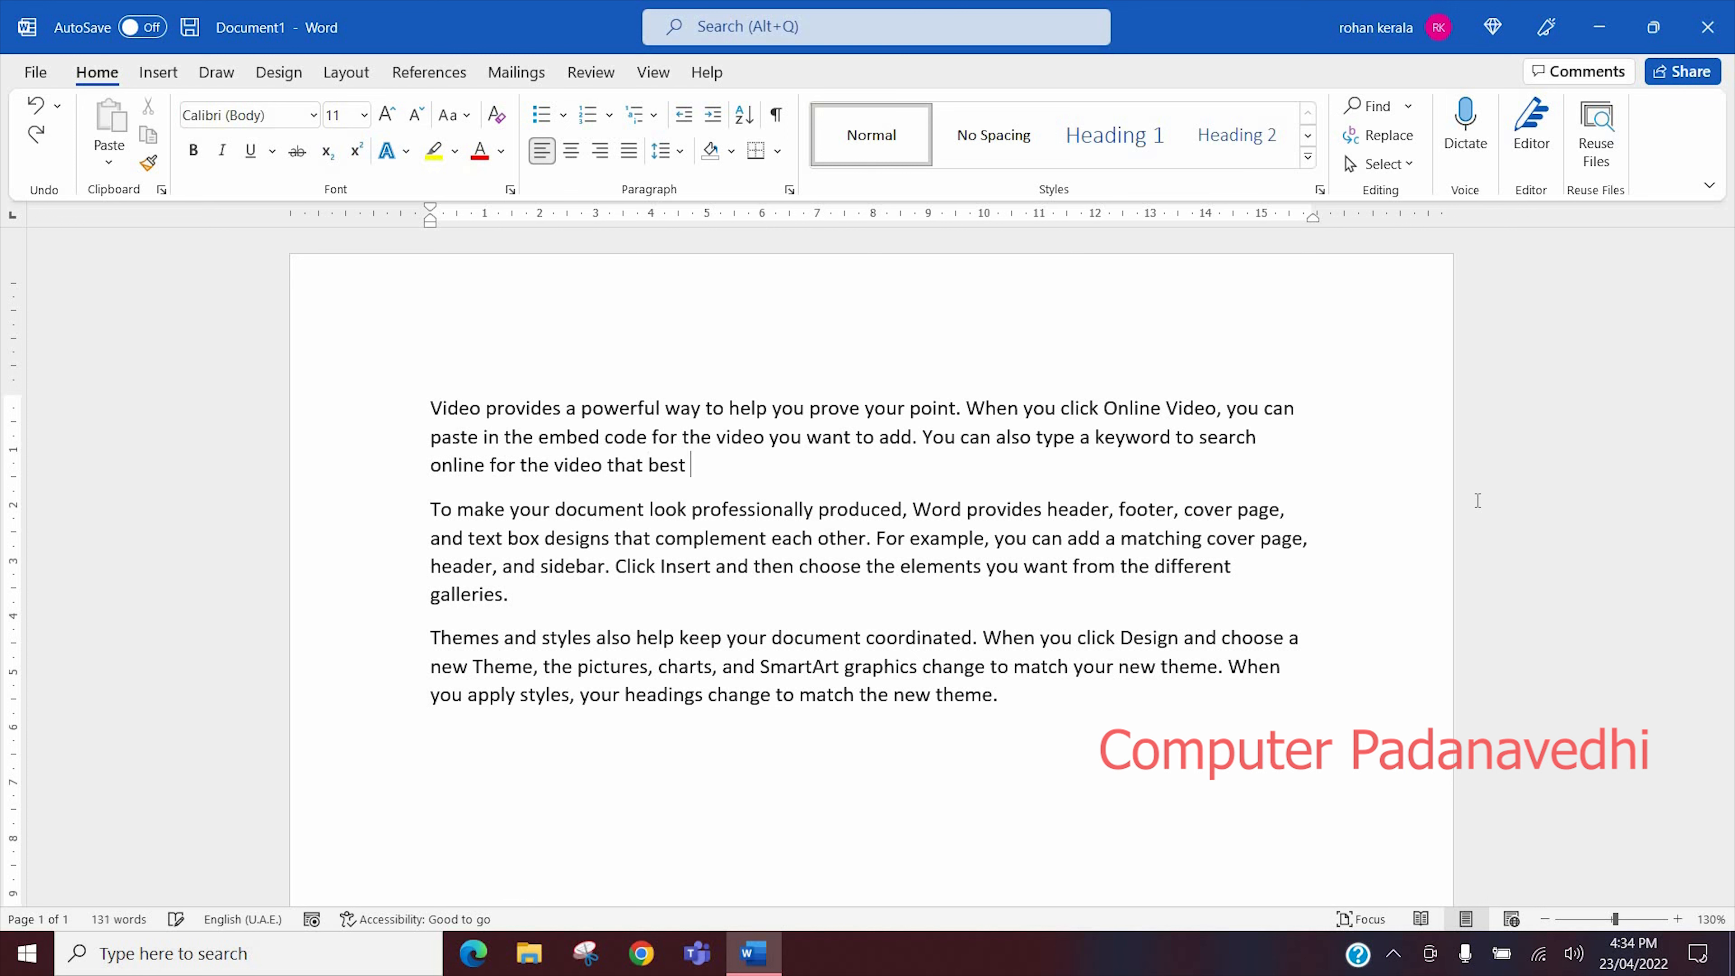
{"action": "key", "text": "ctrl+z"}
{"action": "key", "text": "ctrl+z"}
{"action": "key", "text": "ctrl+z"}
{"action": "key", "text": "ctrl+z"}
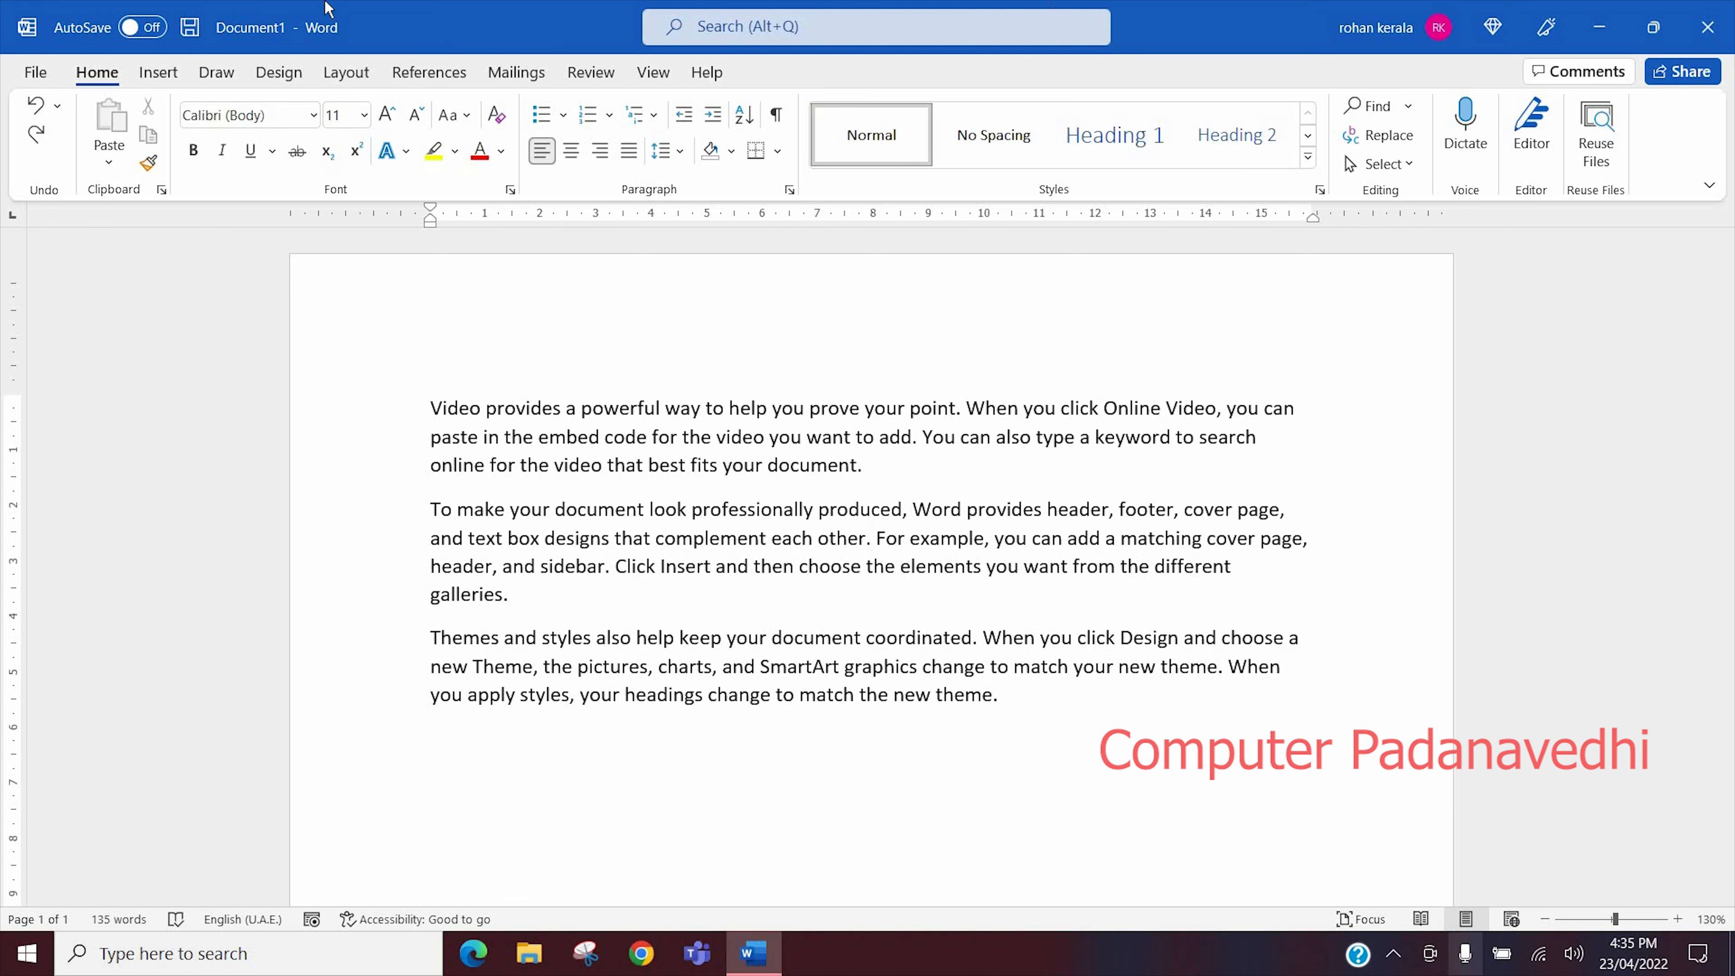
Open Restrict Editing from the Review tab and select the first paragraph as the editable exception
{"action": "left_click", "coordinate": [604, 80]}
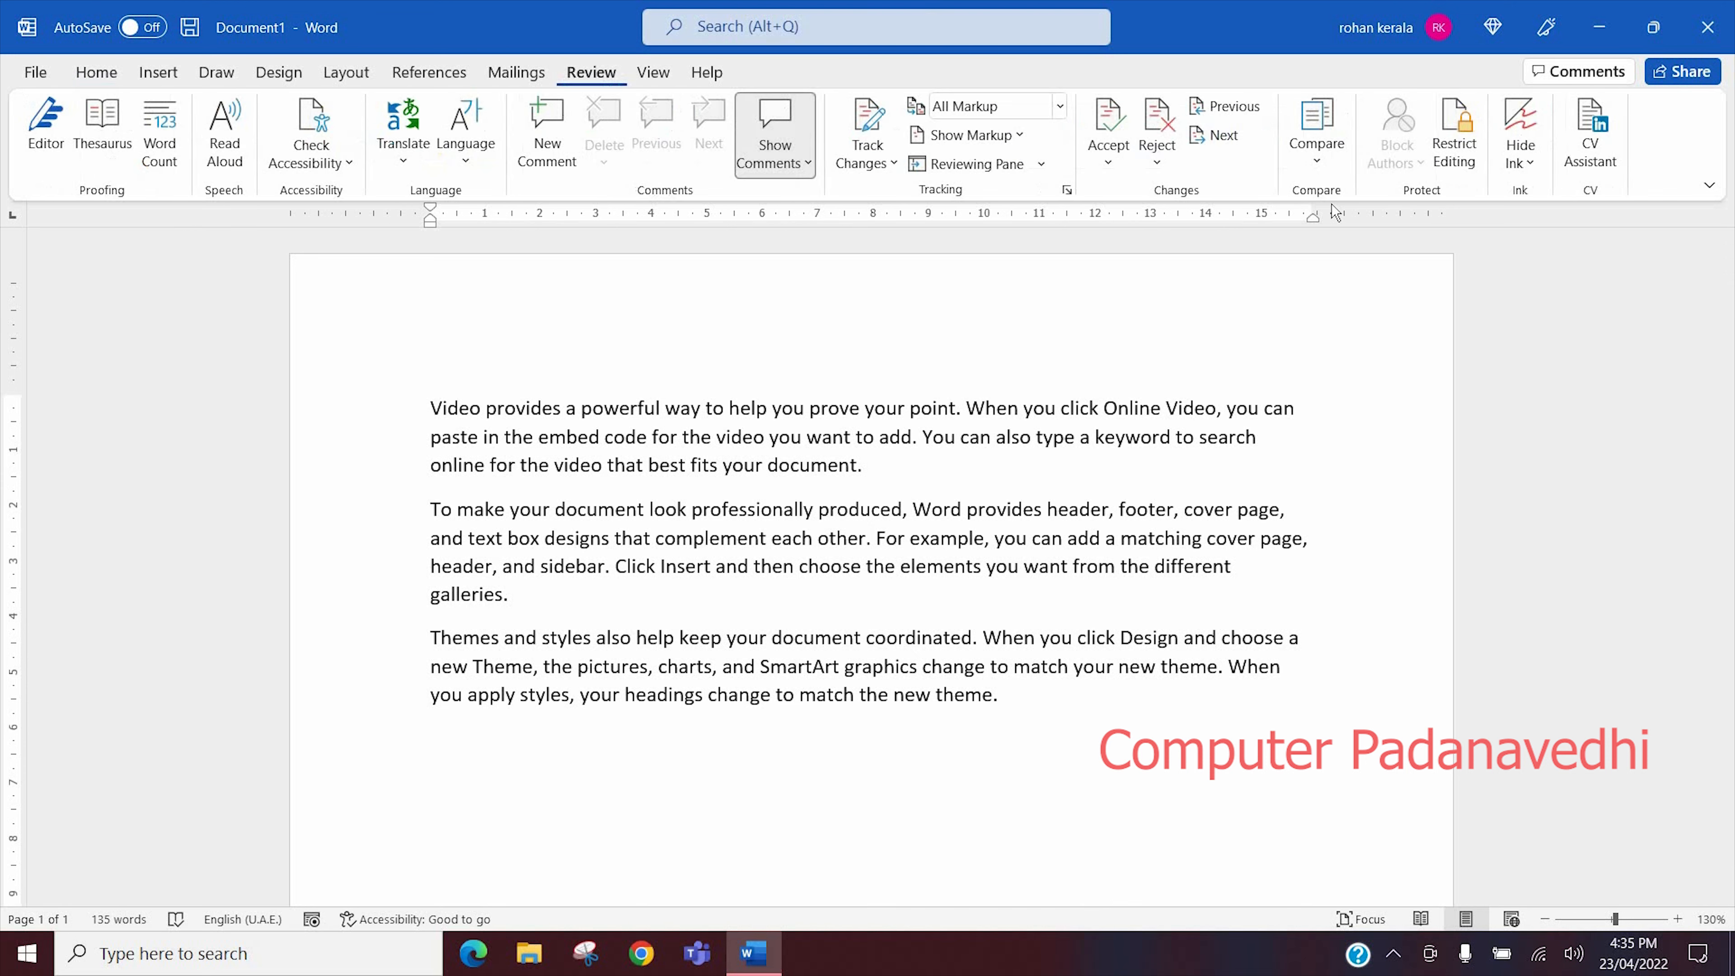
{"action": "left_click", "coordinate": [1465, 163]}
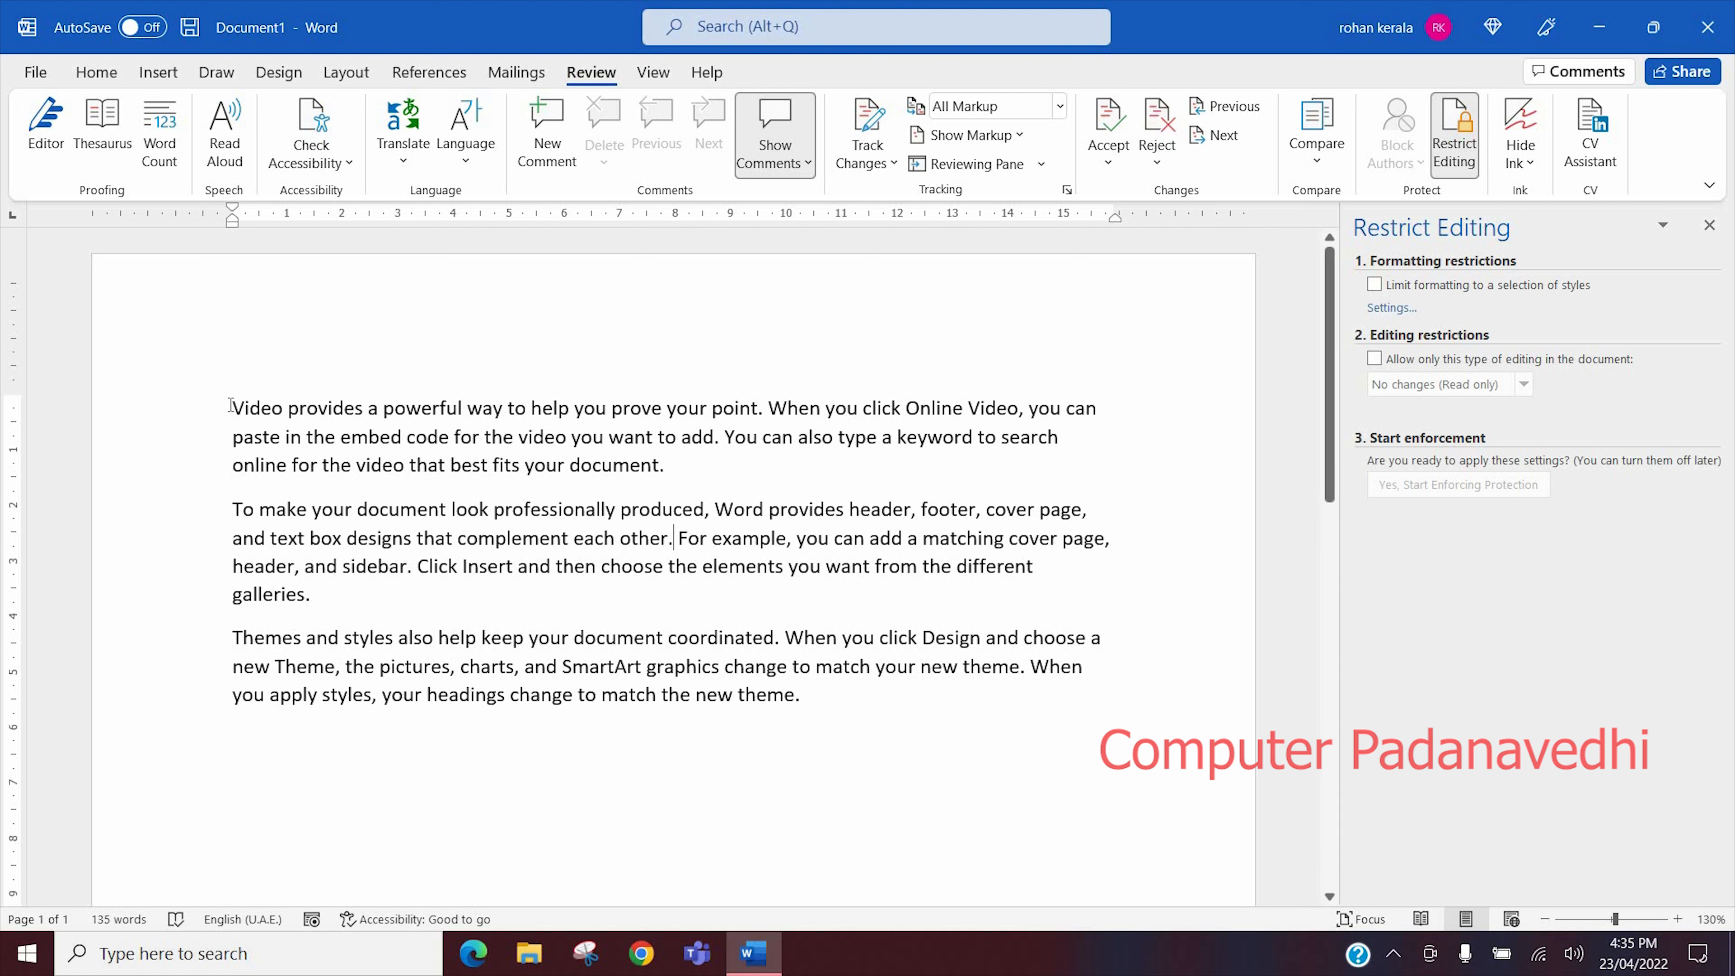
{"action": "left_click_drag", "start_coordinate": [230, 406], "coordinate": [668, 468]}
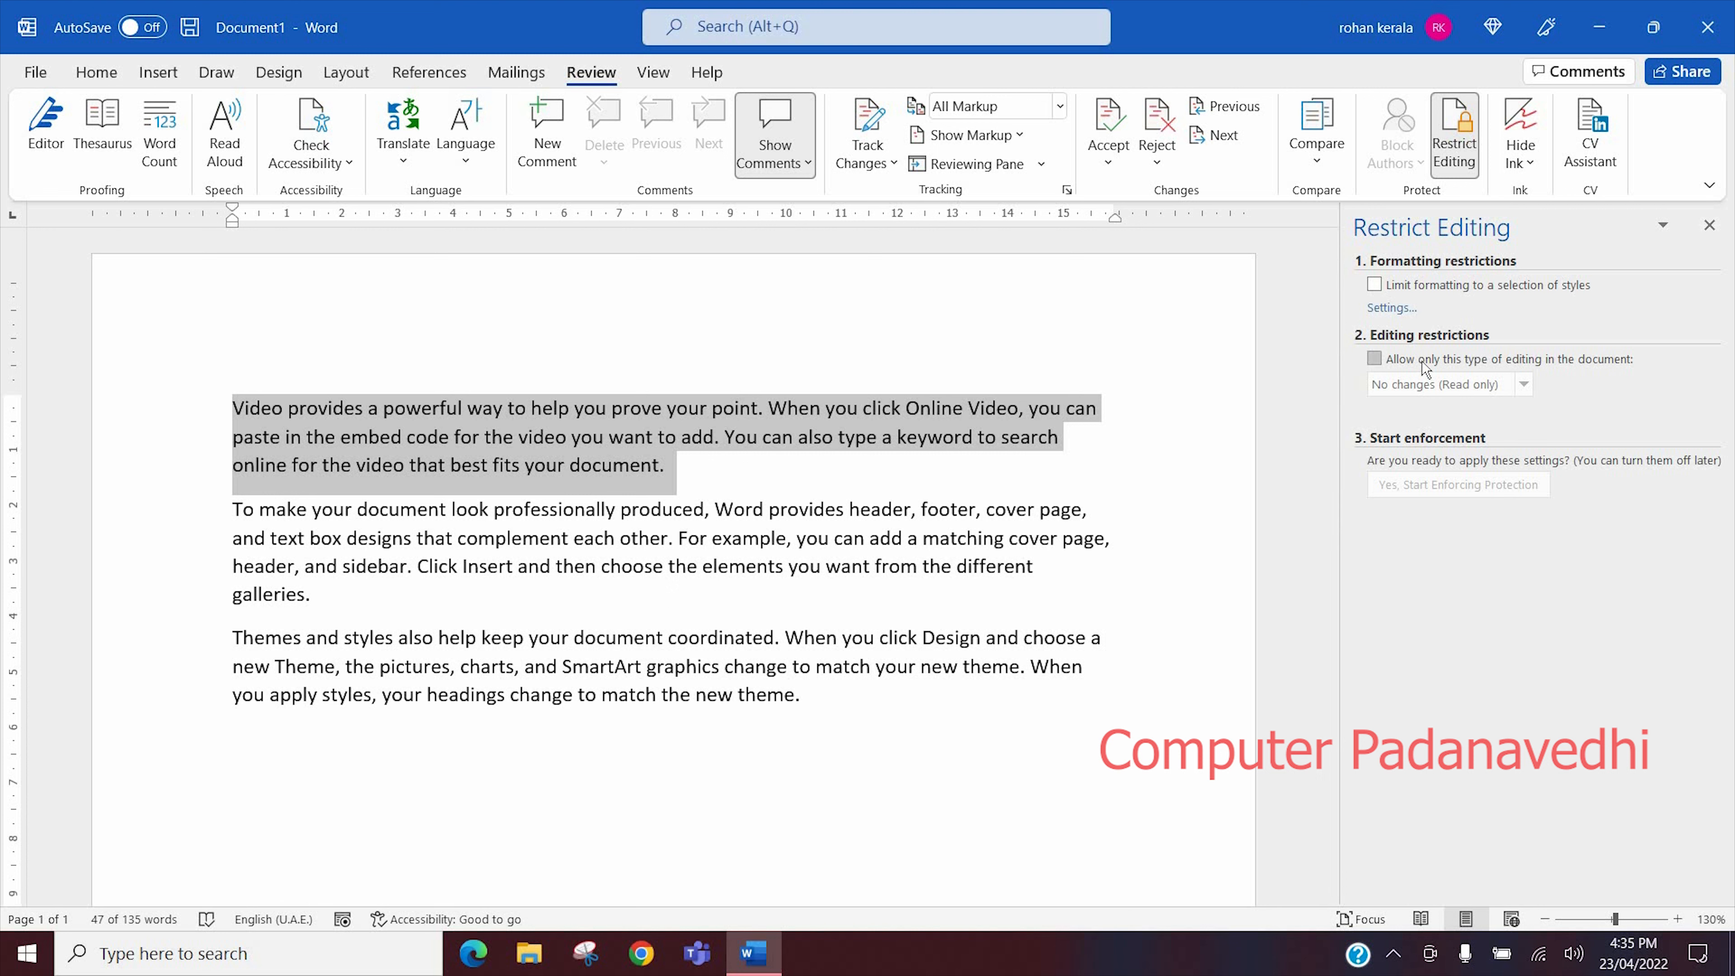
Limit formatting, allow only No changes (Read only), exempt the selection for Everyone, then start enforcing
{"action": "left_click", "coordinate": [1375, 286]}
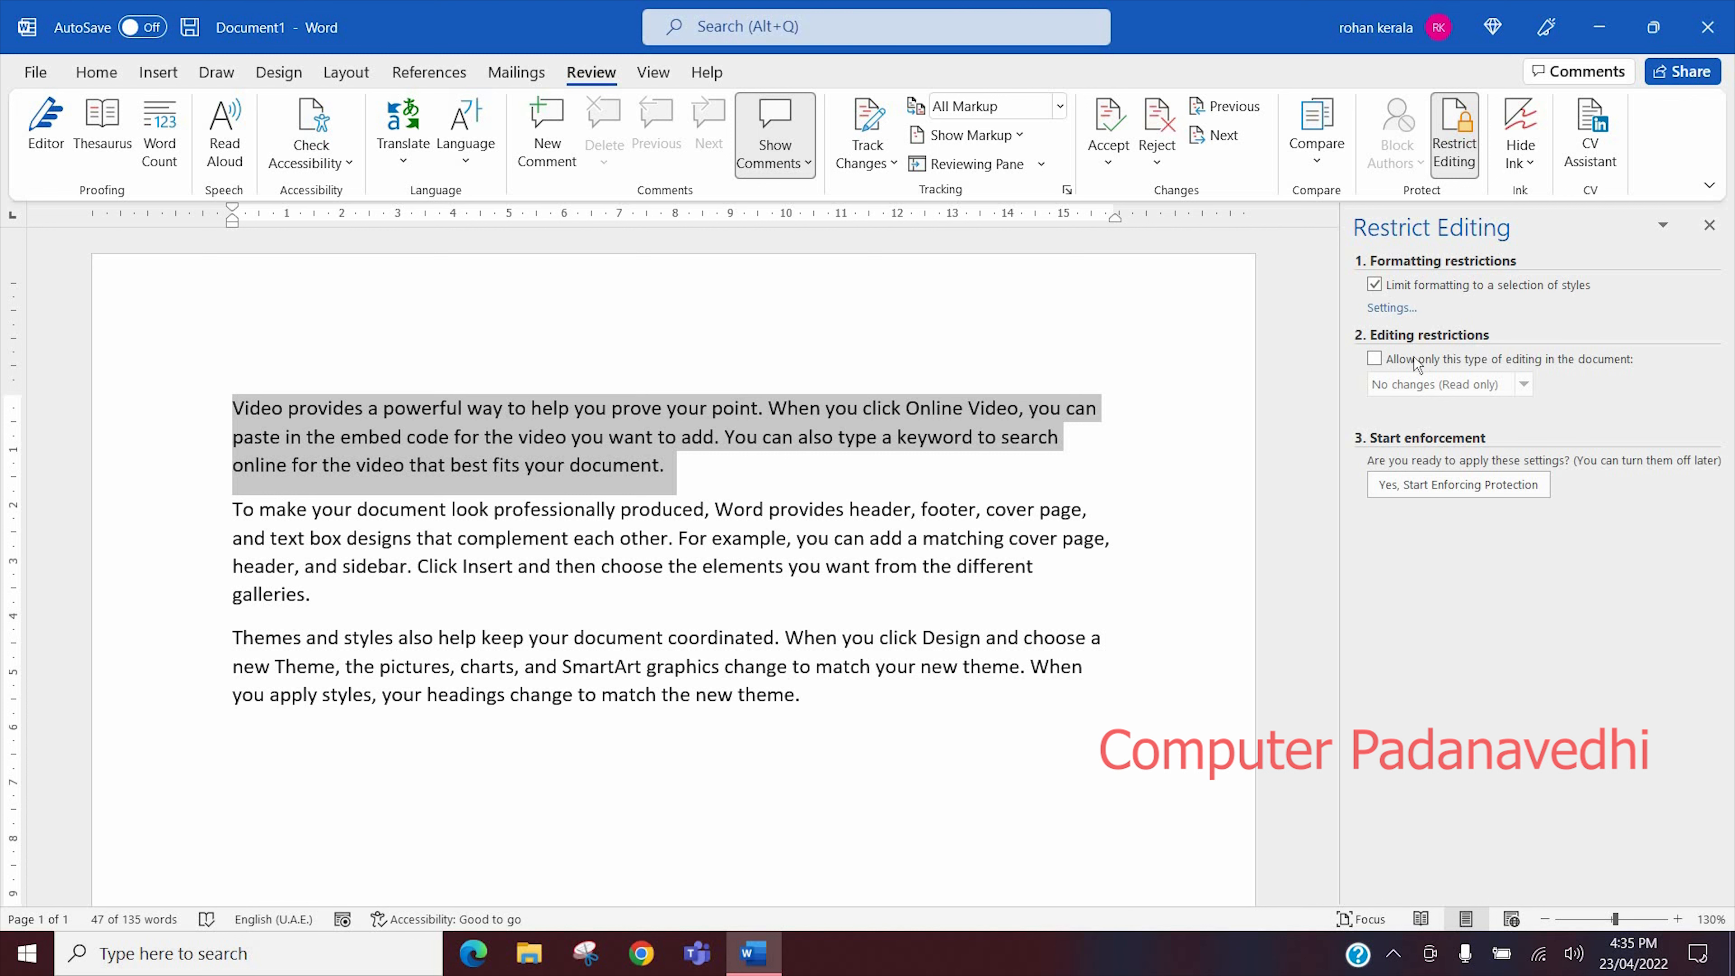
{"action": "left_click", "coordinate": [1376, 361]}
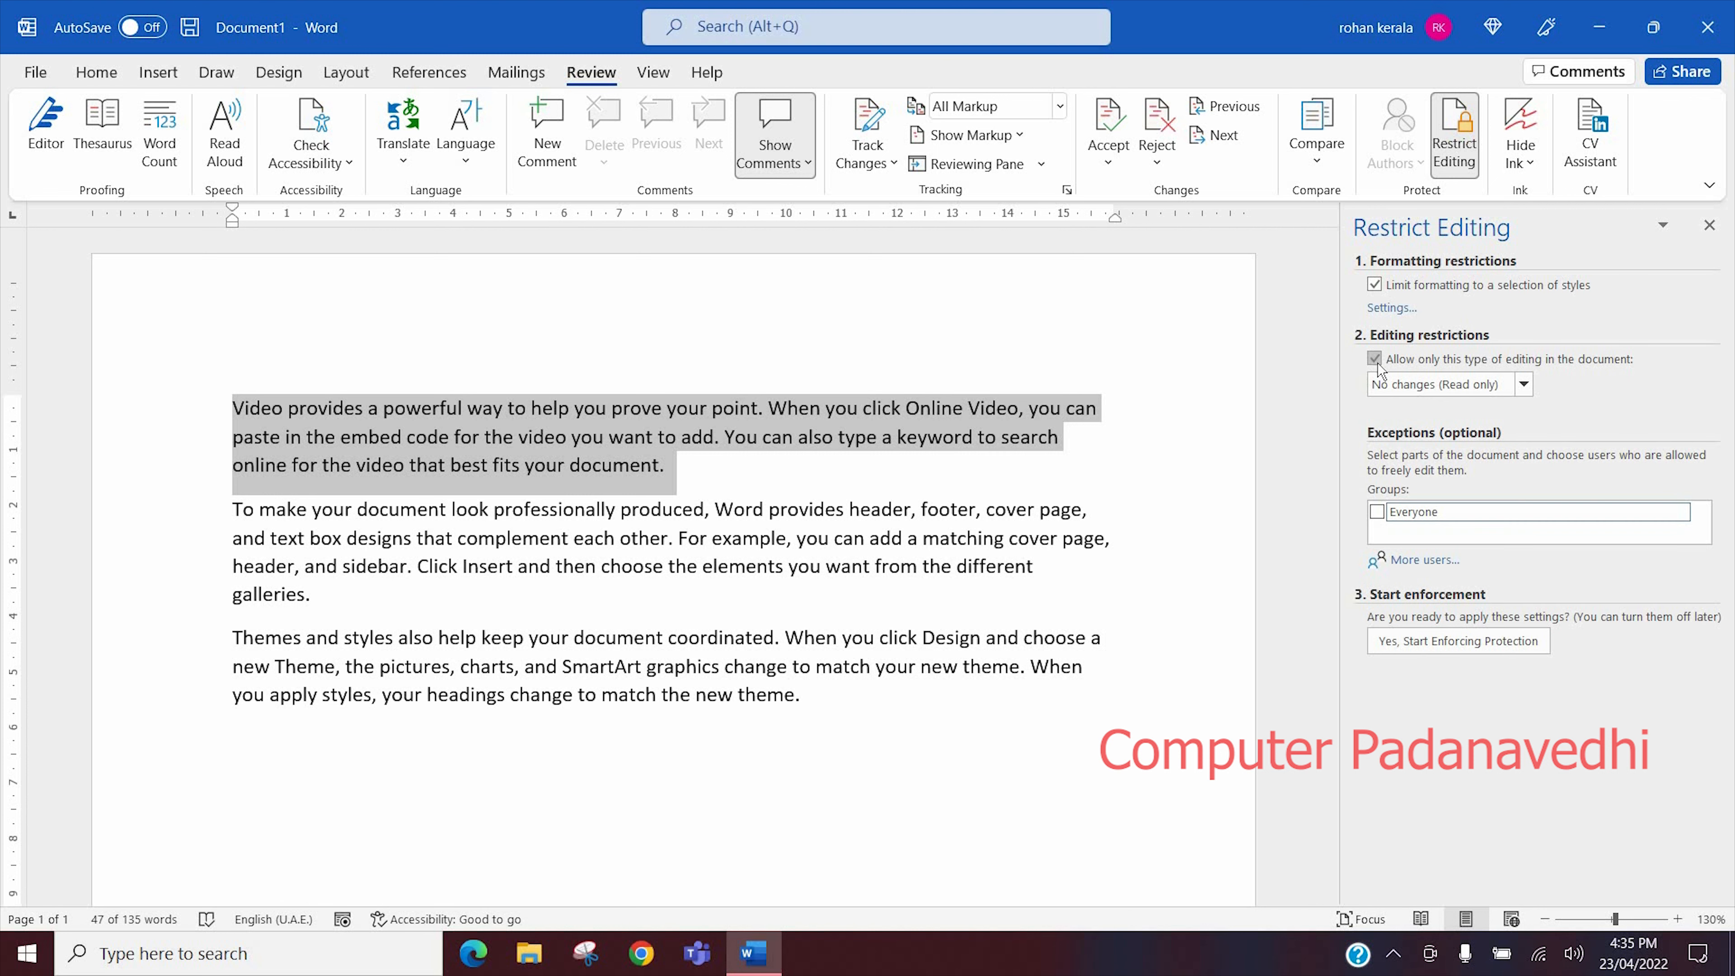
{"action": "left_click", "coordinate": [1524, 386]}
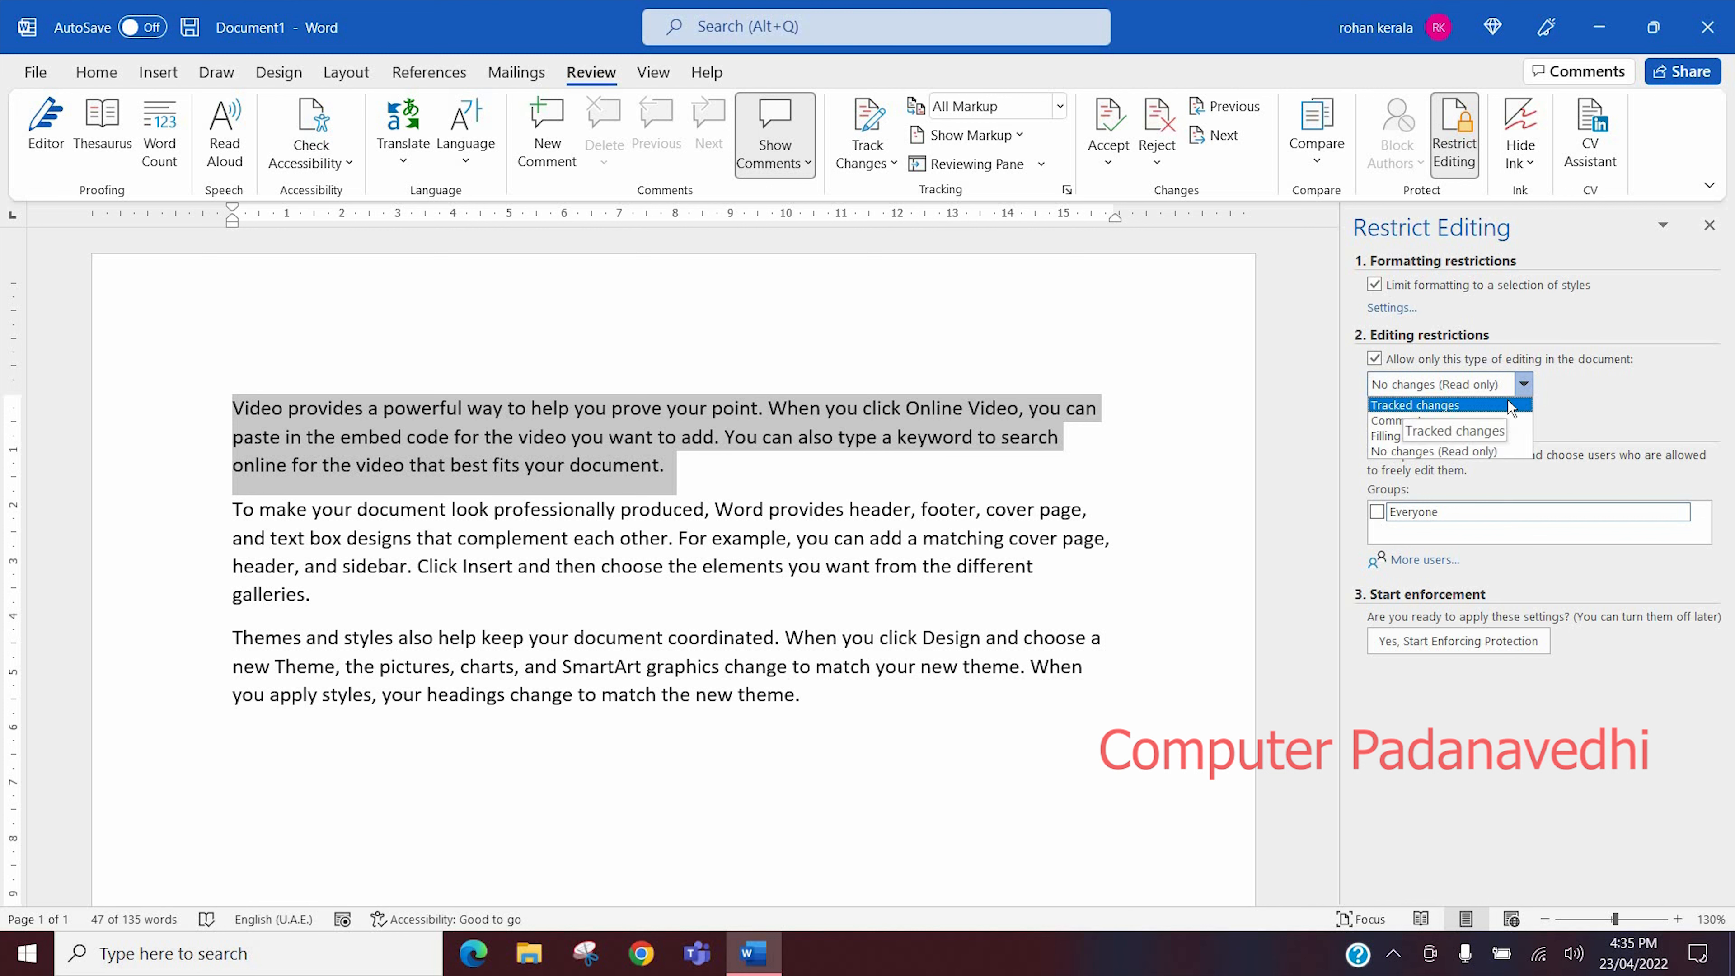
{"action": "left_click", "coordinate": [1431, 452]}
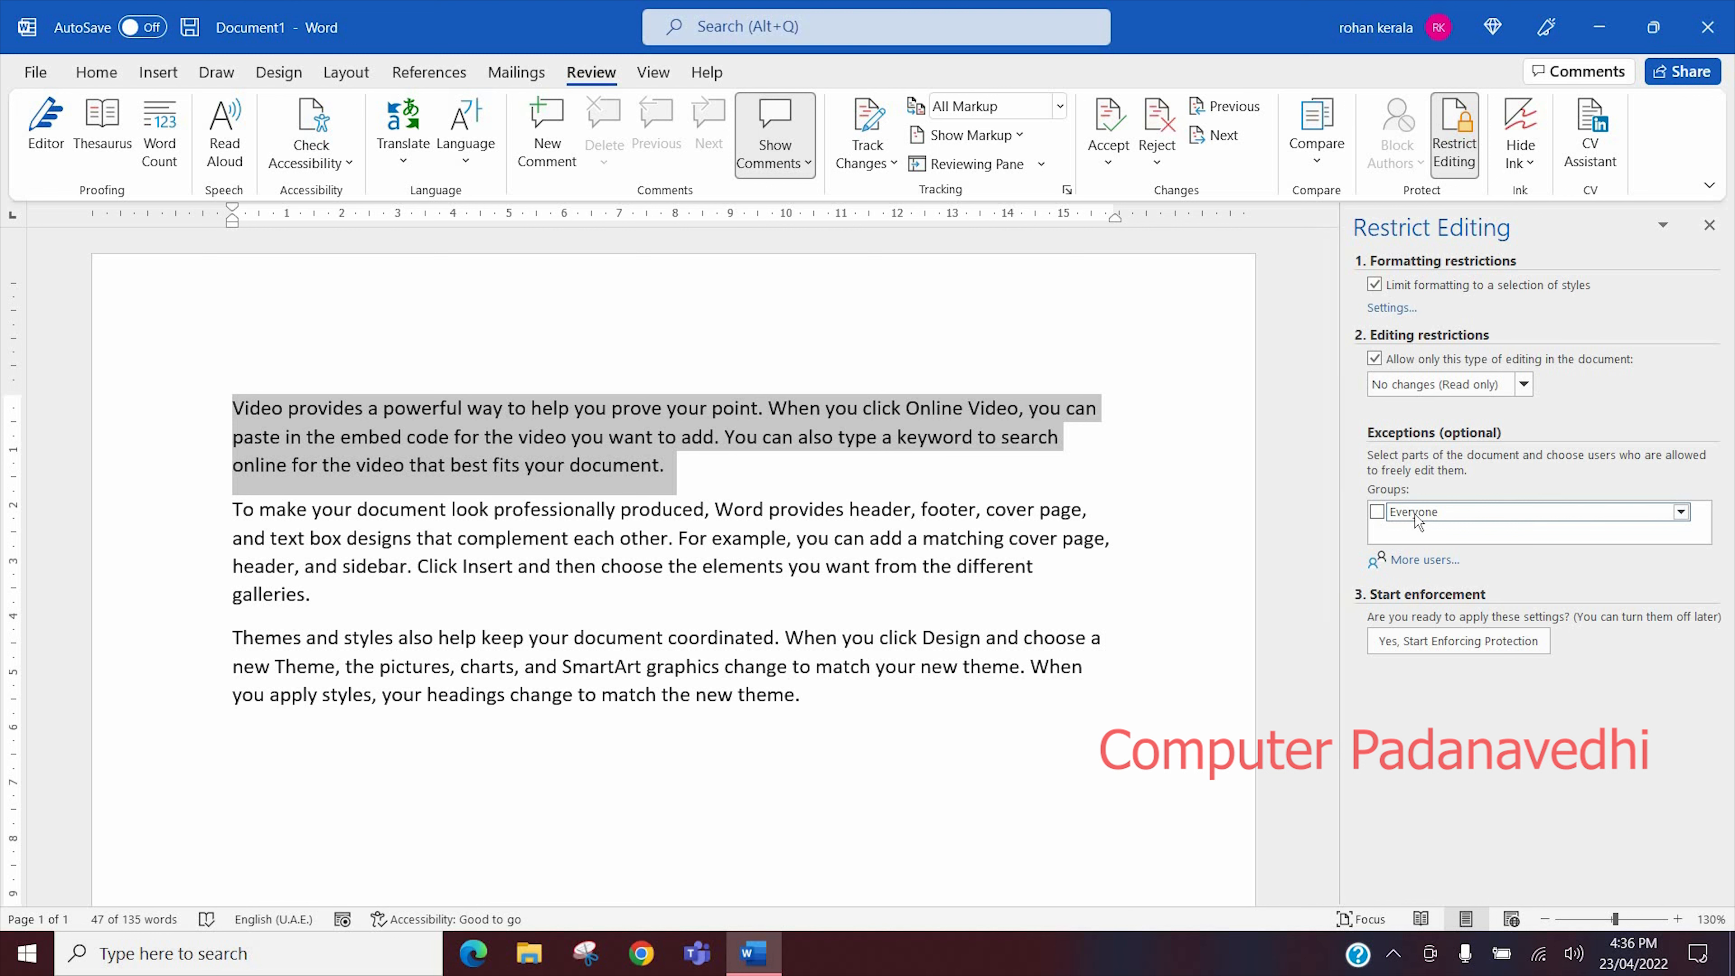
{"action": "left_click", "coordinate": [1377, 512]}
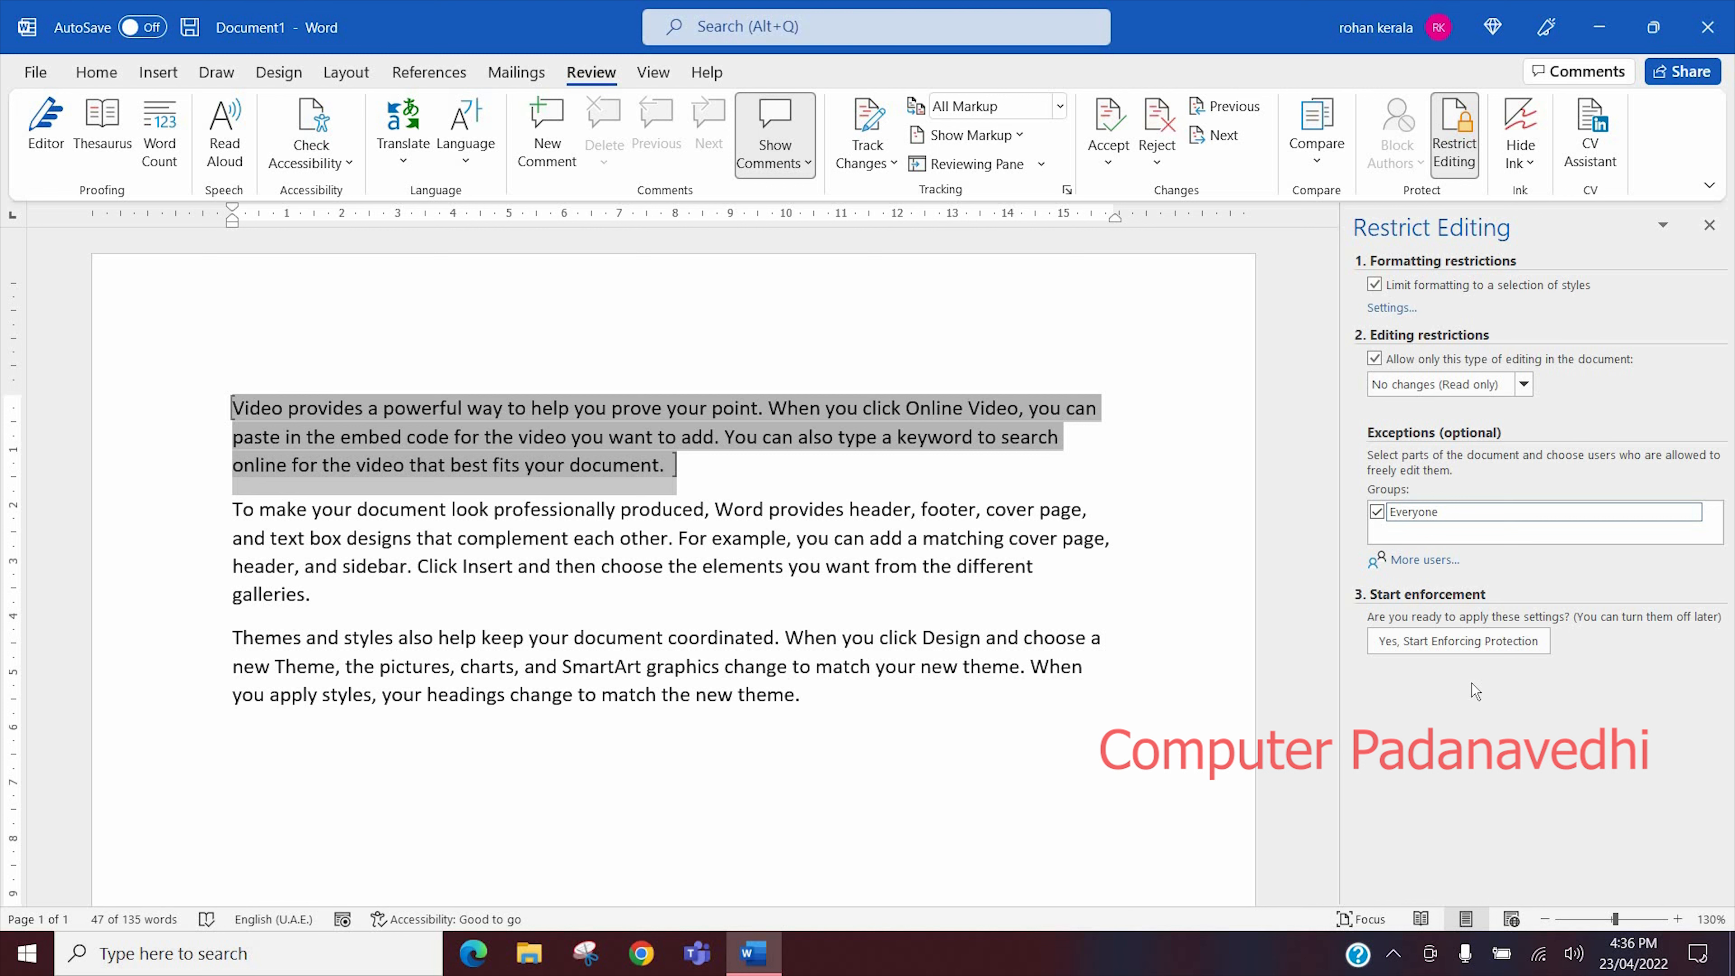
{"action": "left_click", "coordinate": [1474, 648]}
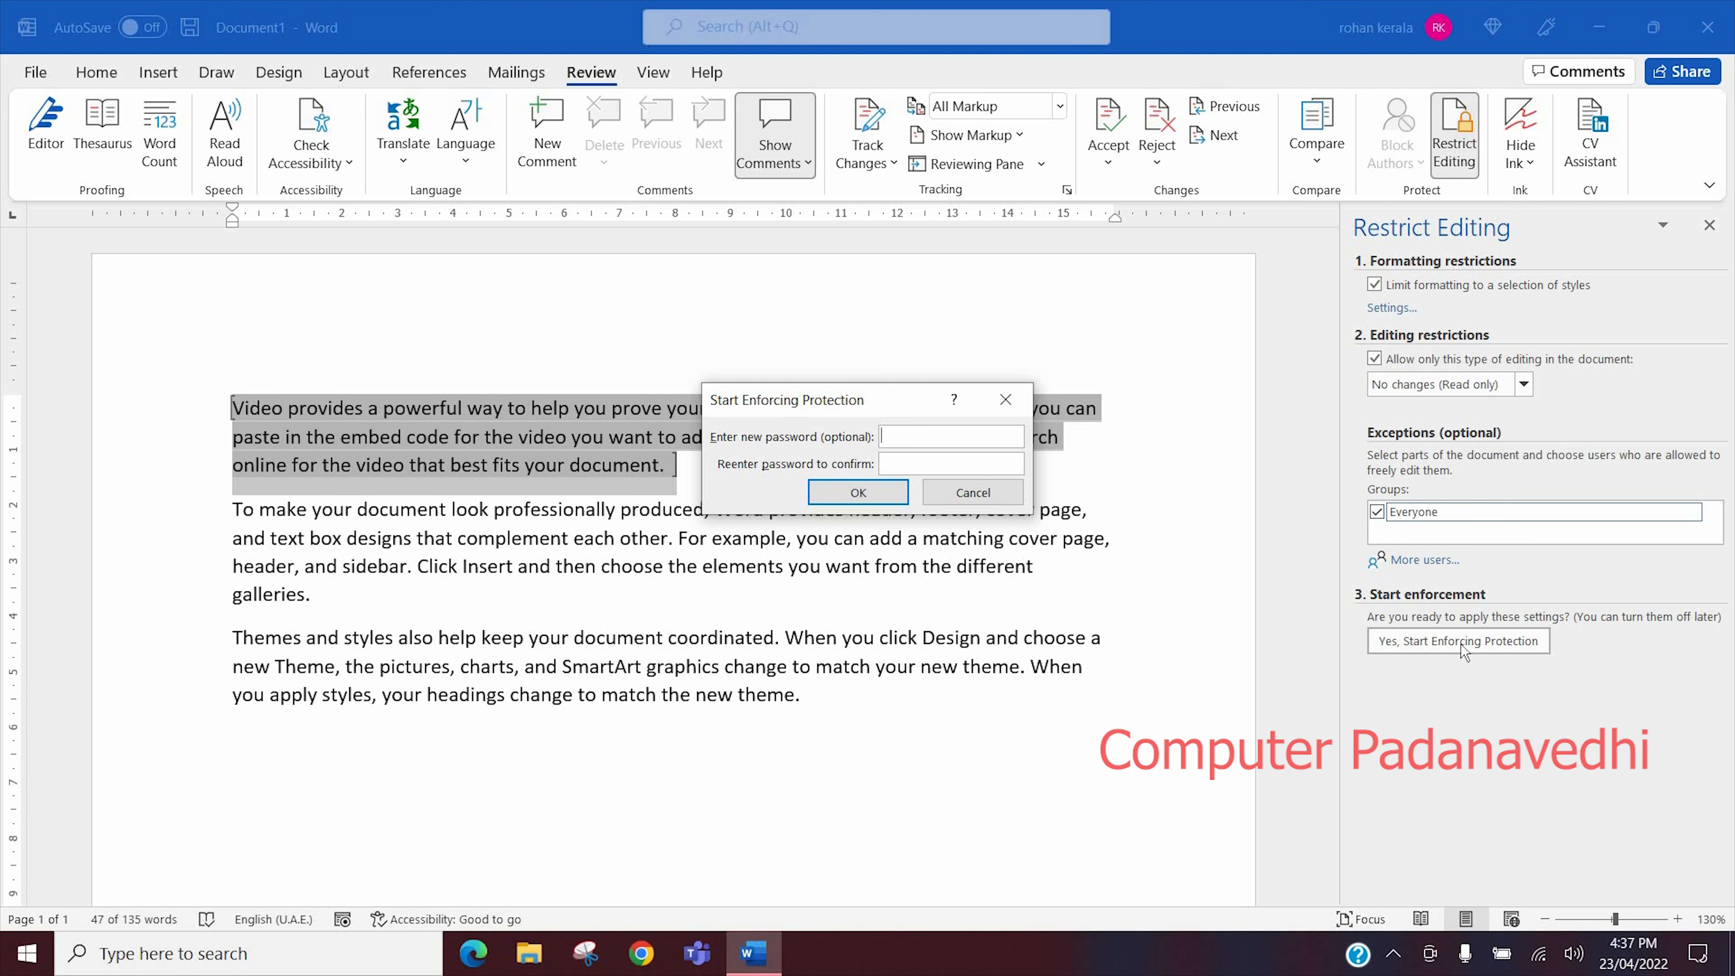
Apply protection with a password, then confirm Backspace cannot change the locked paragraphs
{"action": "type", "text": "11"}
{"action": "left_click", "coordinate": [892, 493]}
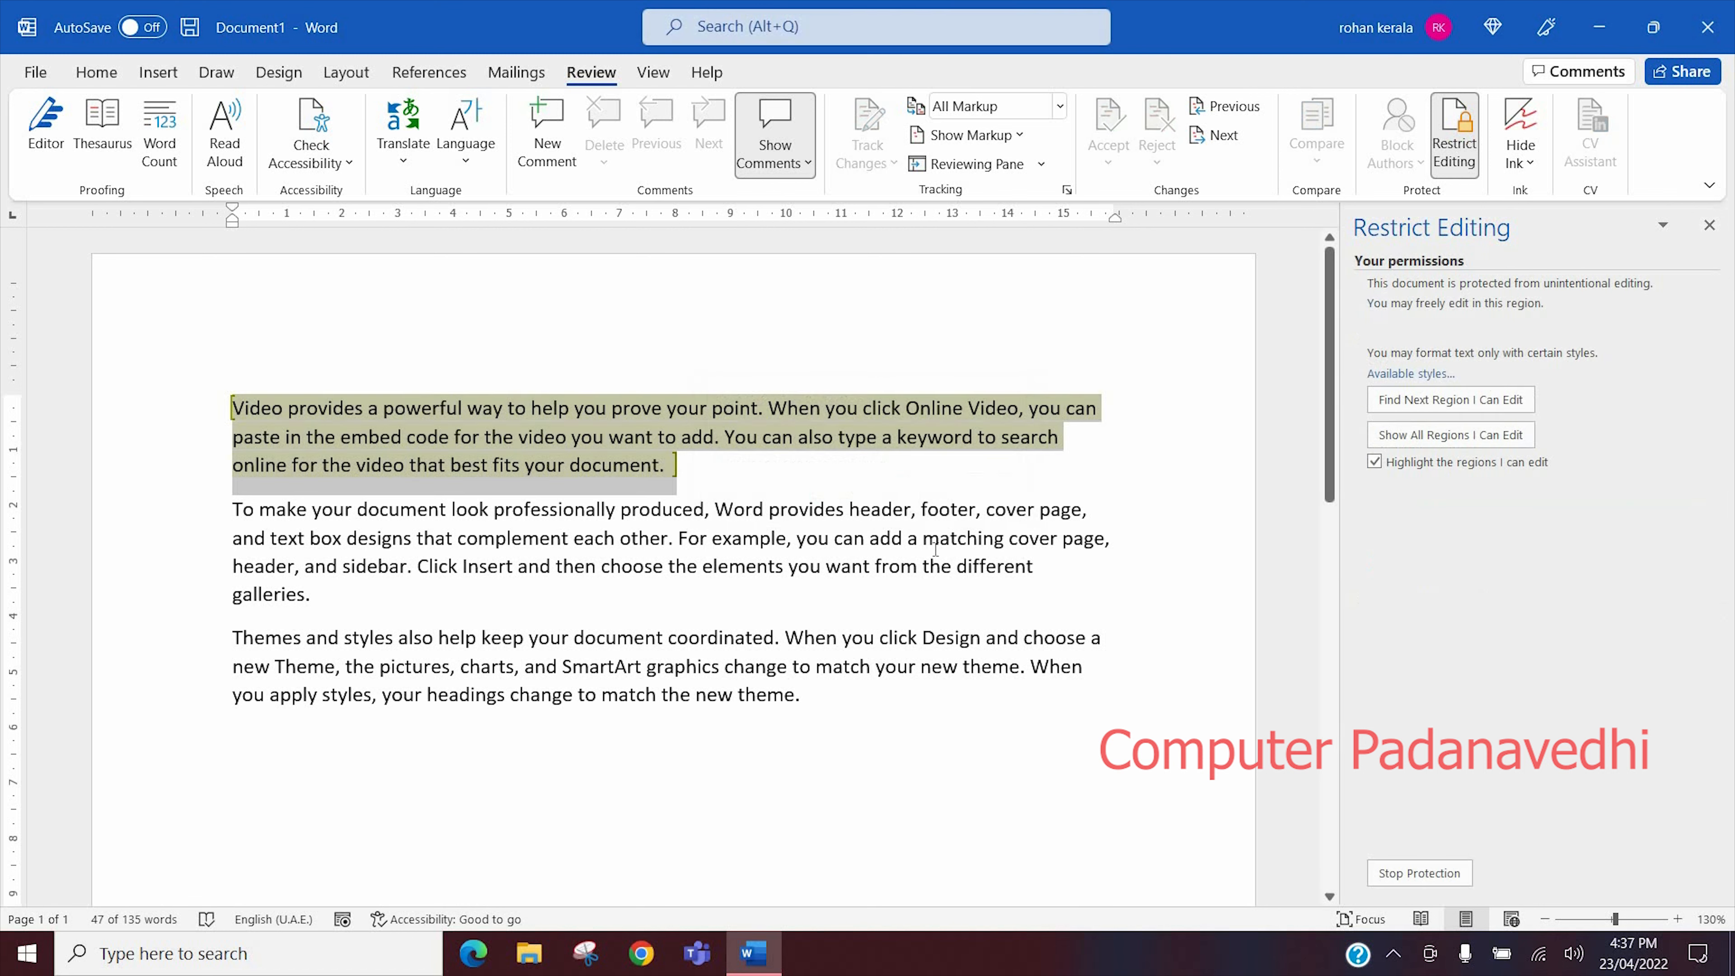
{"action": "left_click", "coordinate": [798, 552]}
{"action": "key", "text": "BackSpace"}
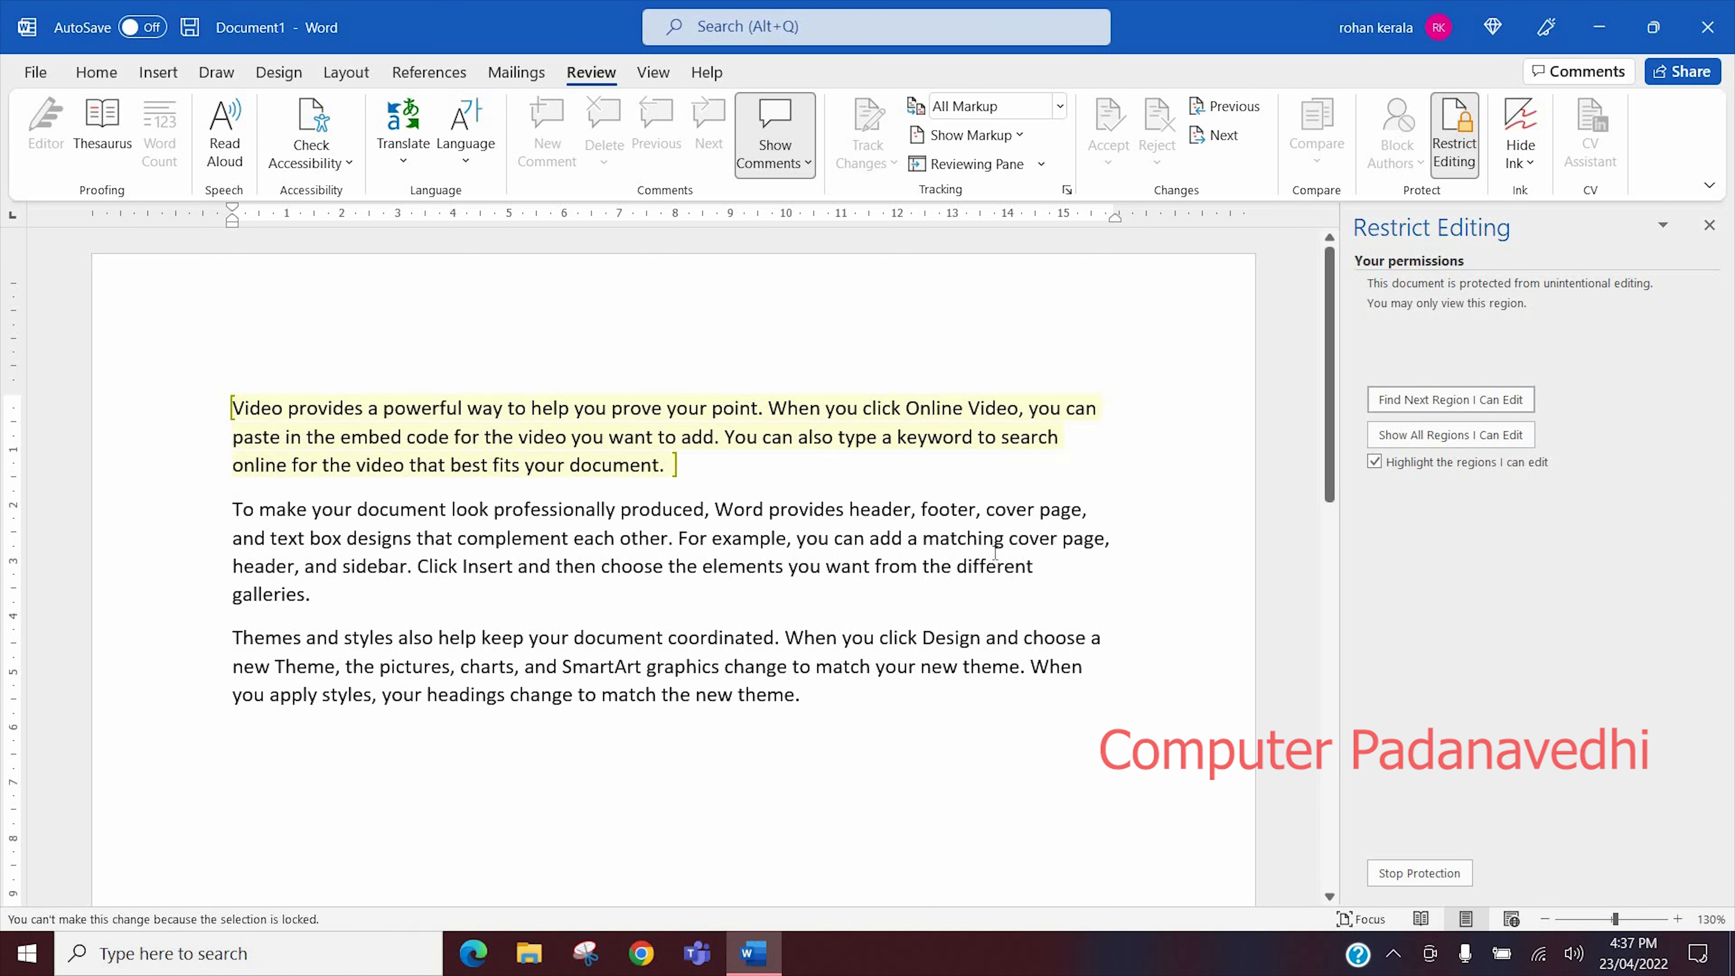
{"action": "left_click", "coordinate": [984, 540]}
{"action": "key", "text": "BackSpace"}
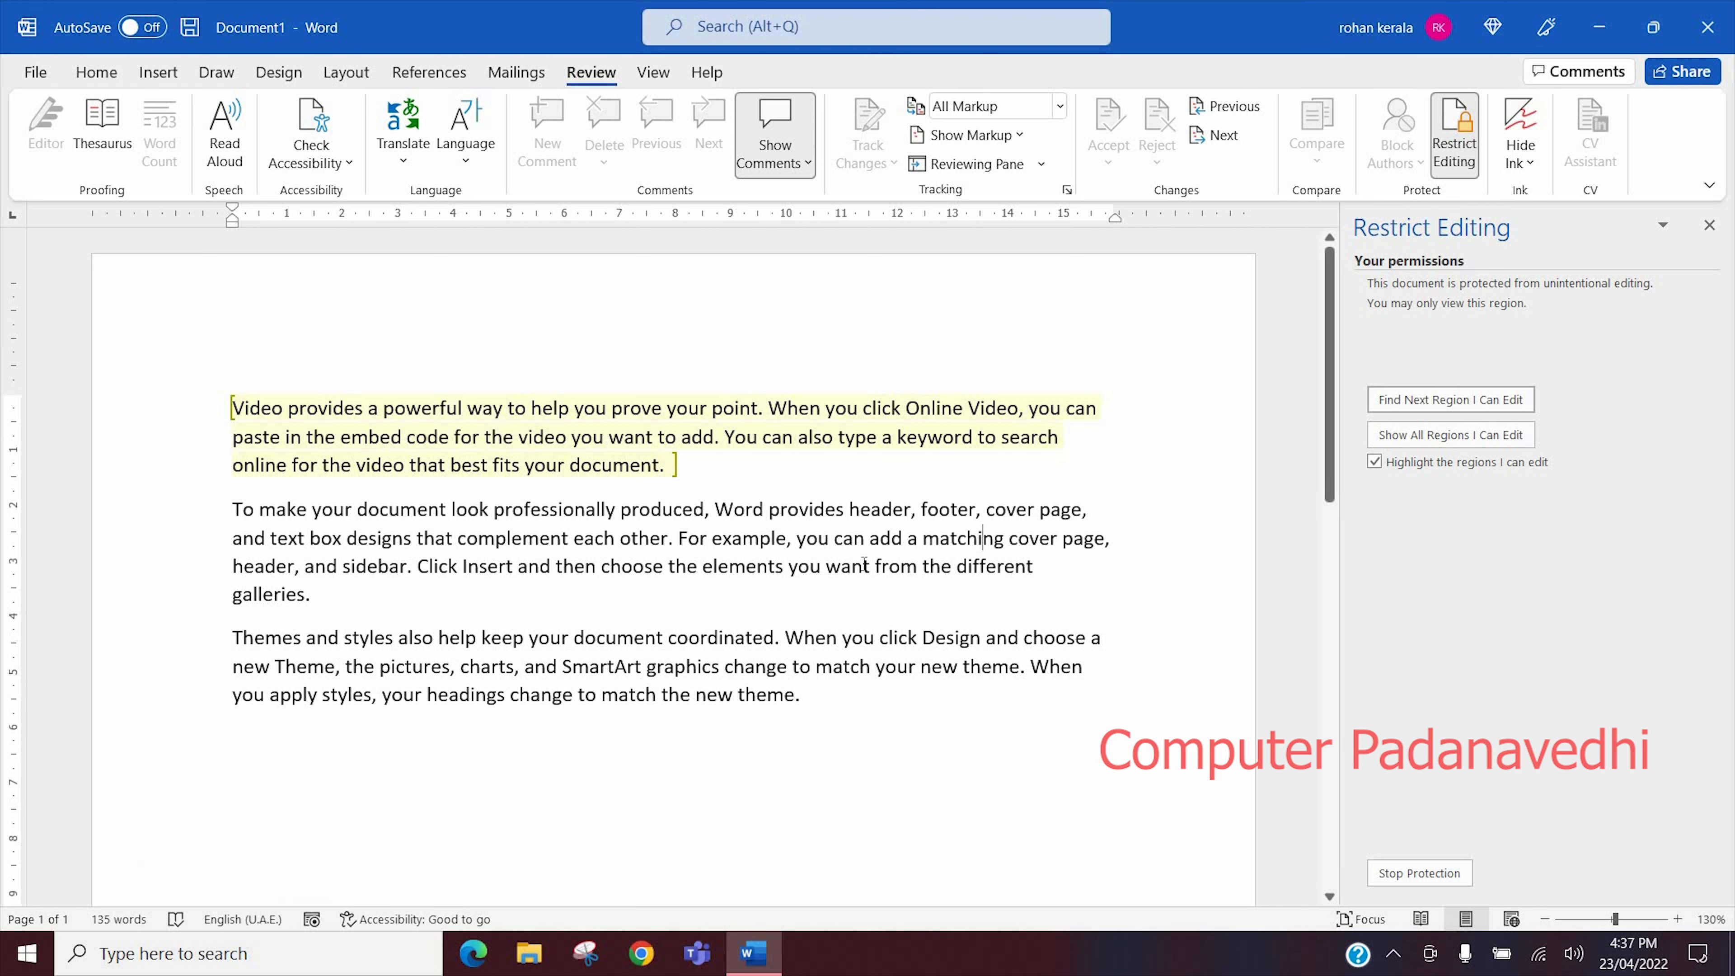
{"action": "key", "text": "BackSpace"}
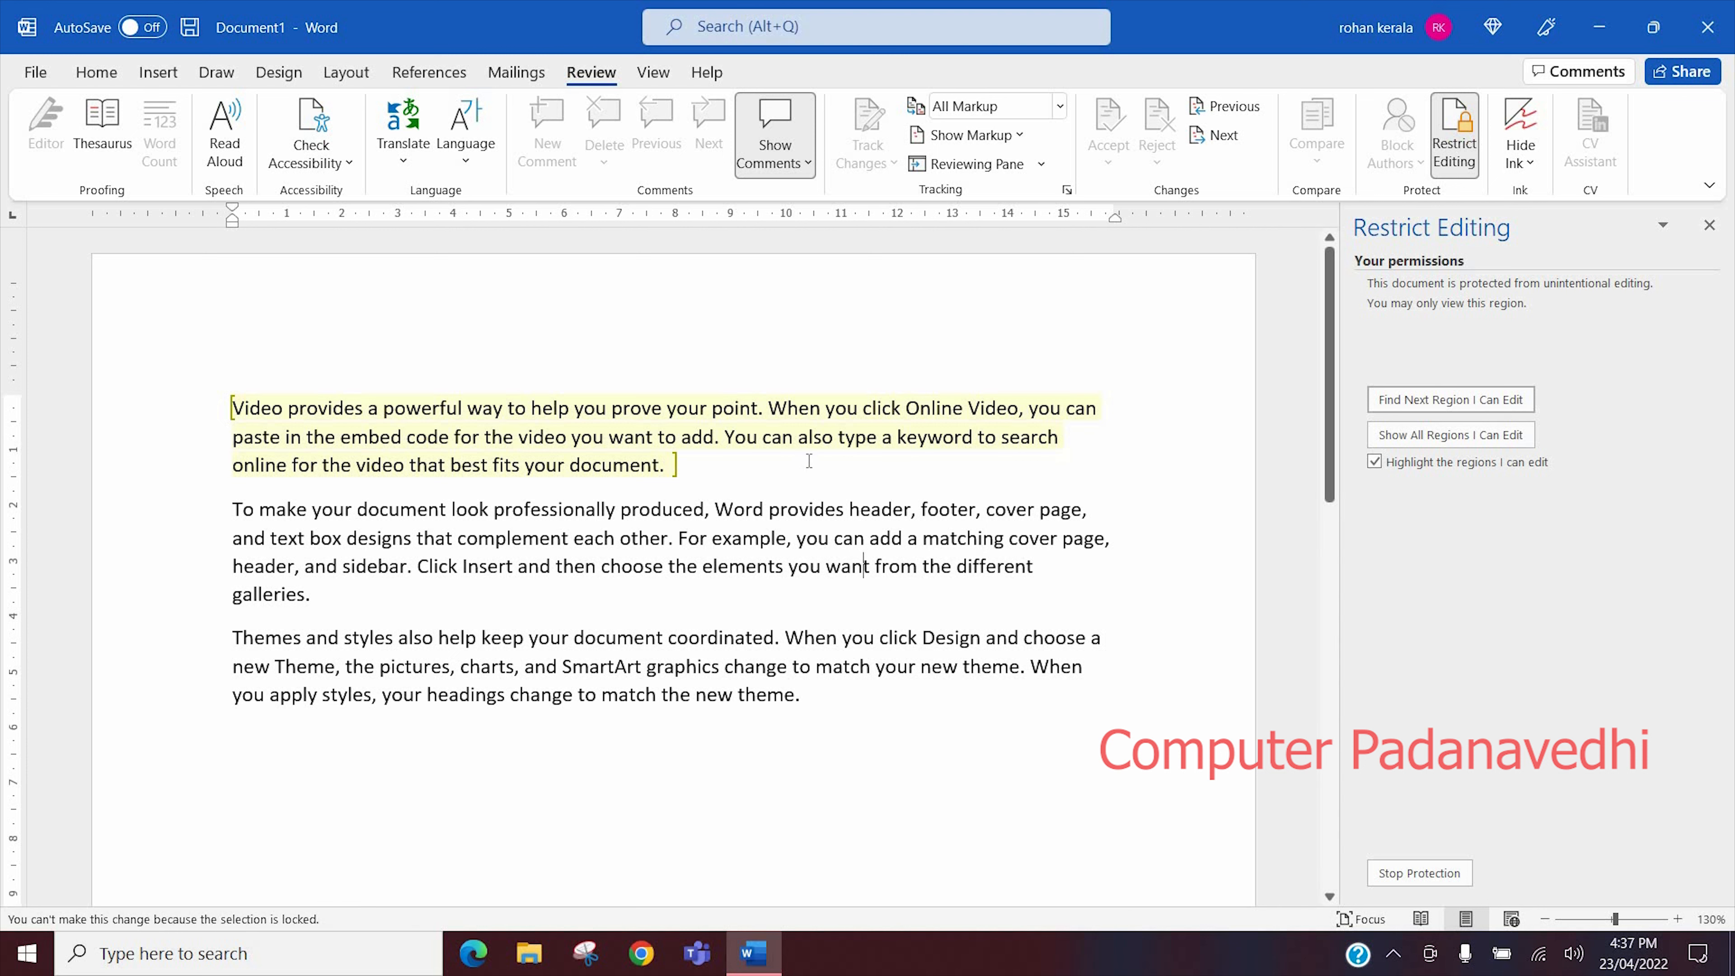
Type test letters in the editable first paragraph, then delete them to restore the original text
{"action": "left_click", "coordinate": [812, 436]}
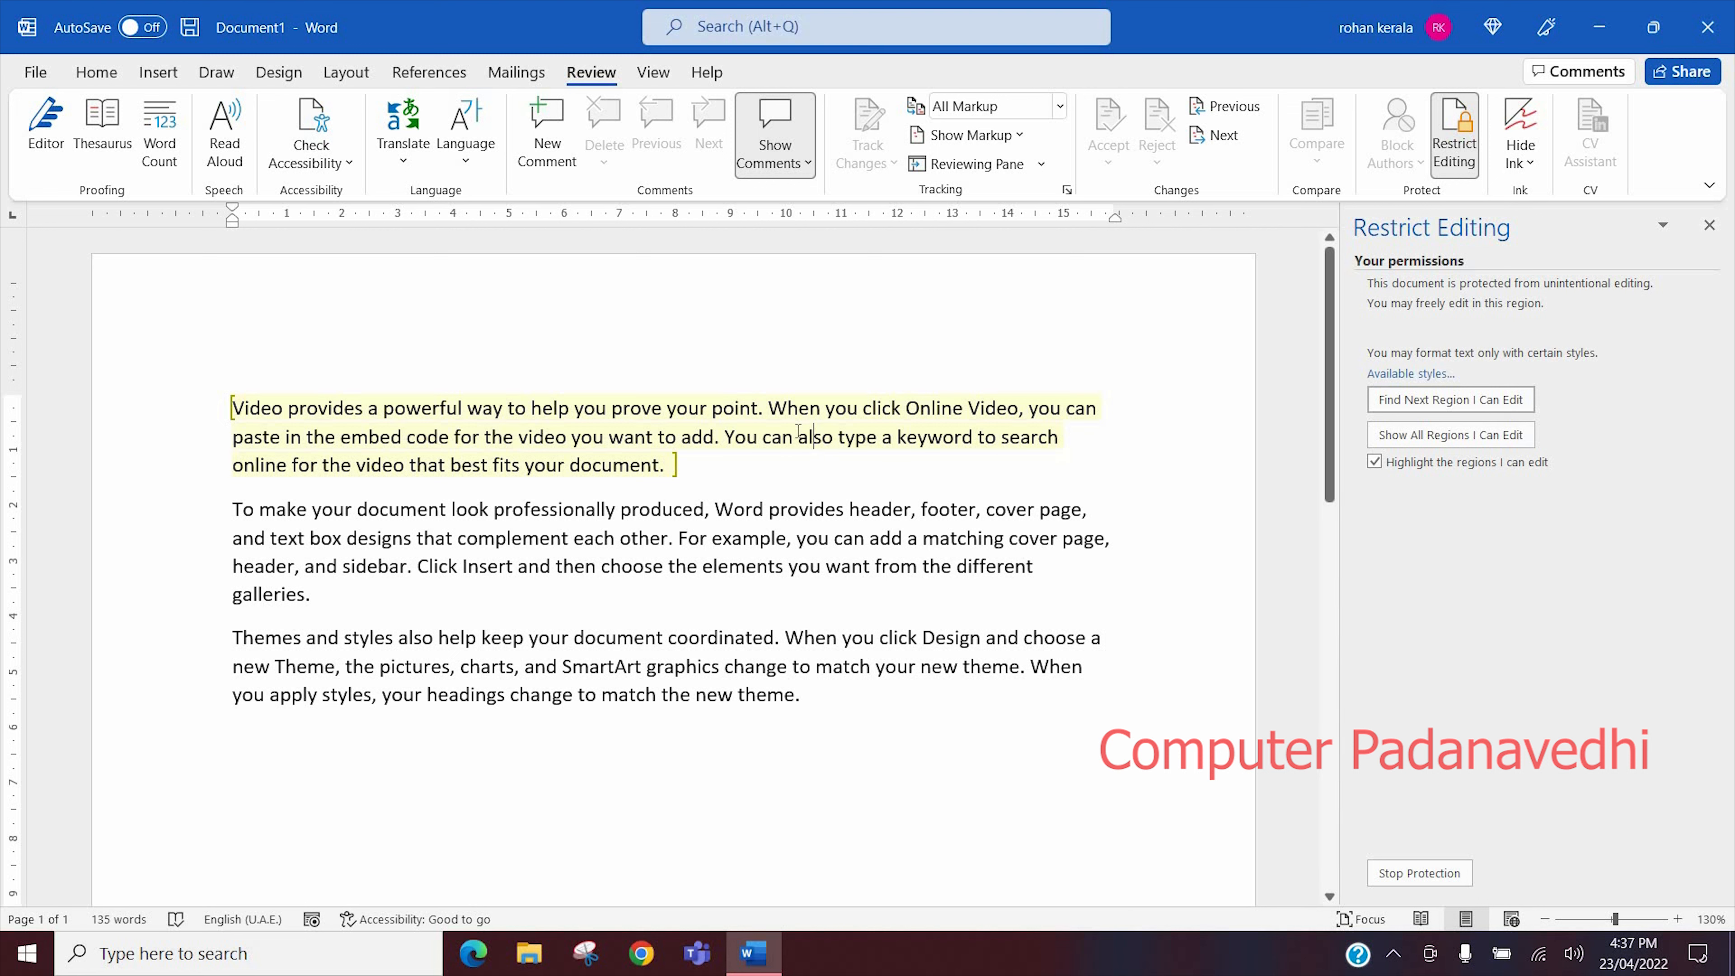
{"action": "type", "text": "dfsdfdfd"}
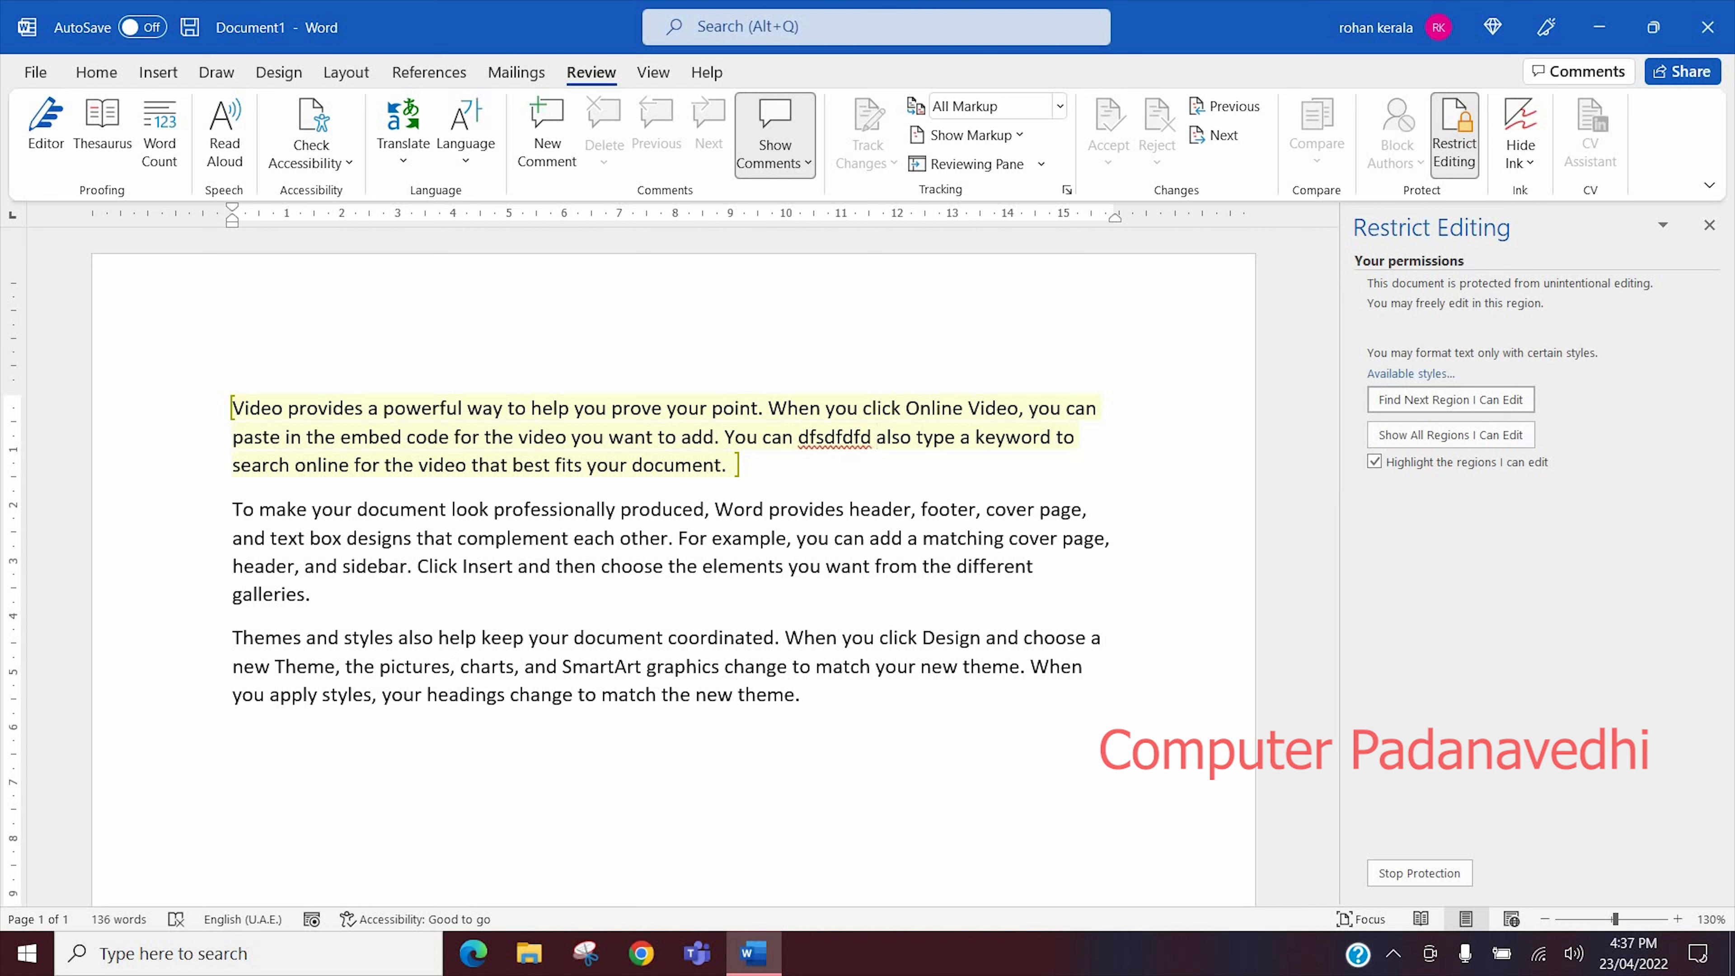
{"action": "key", "text": "BackSpace"}
{"action": "key", "text": "BackSpace"}
{"action": "key", "text": "BackSpace"}
{"action": "key", "text": "BackSpace"}
{"action": "key", "text": "BackSpace"}
{"action": "key", "text": "BackSpace"}
{"action": "key", "text": "BackSpace"}
{"action": "key", "text": "BackSpace"}
{"action": "key", "text": "BackSpace"}
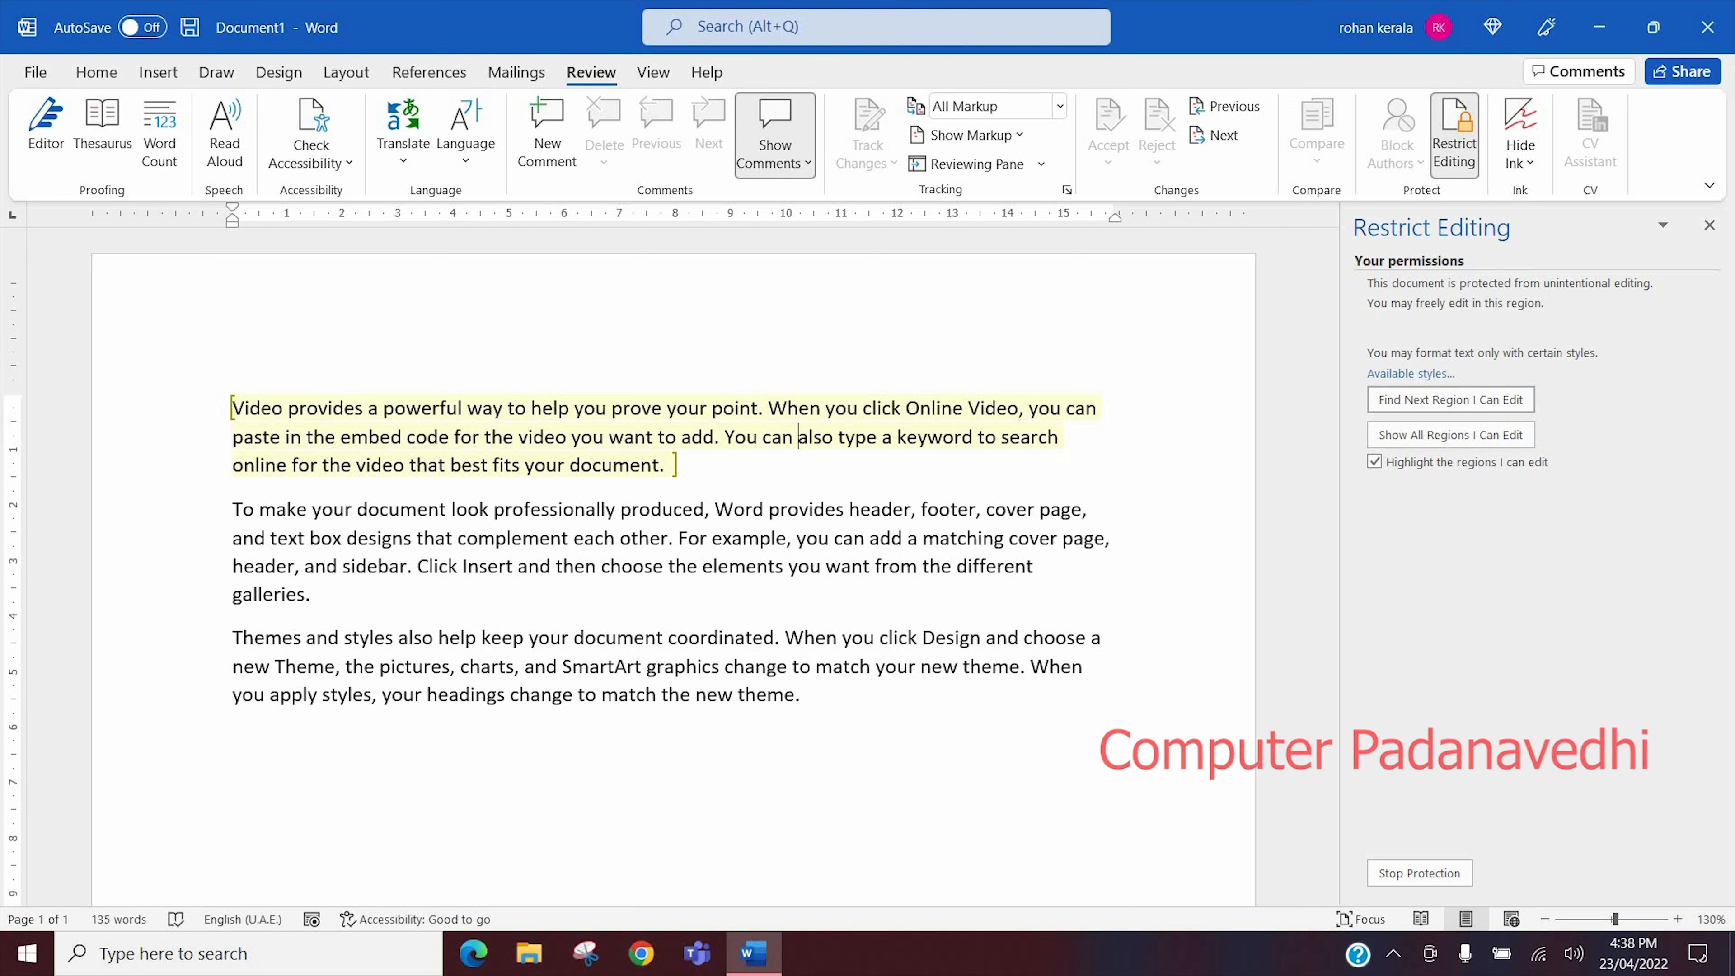
{"action": "left_click", "coordinate": [504, 437]}
{"action": "type", "text": "ffff"}
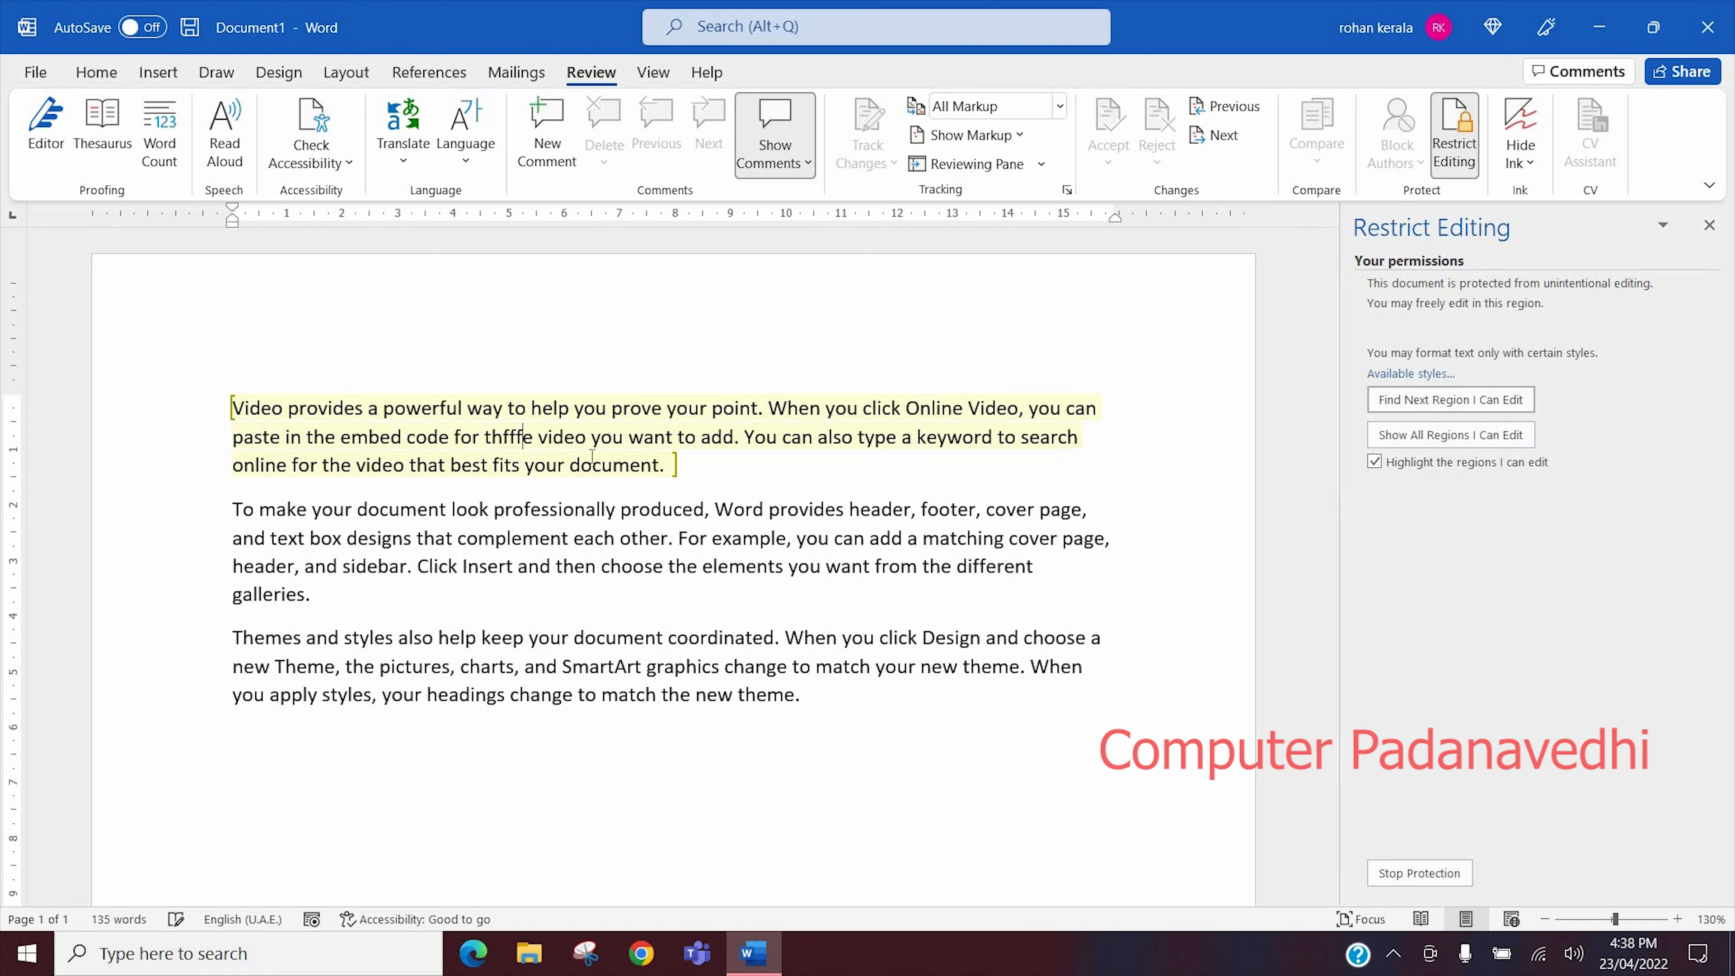
{"action": "key", "text": "BackSpace"}
{"action": "key", "text": "BackSpace"}
{"action": "key", "text": "BackSpace"}
{"action": "key", "text": "BackSpace"}
{"action": "left_click", "coordinate": [793, 596]}
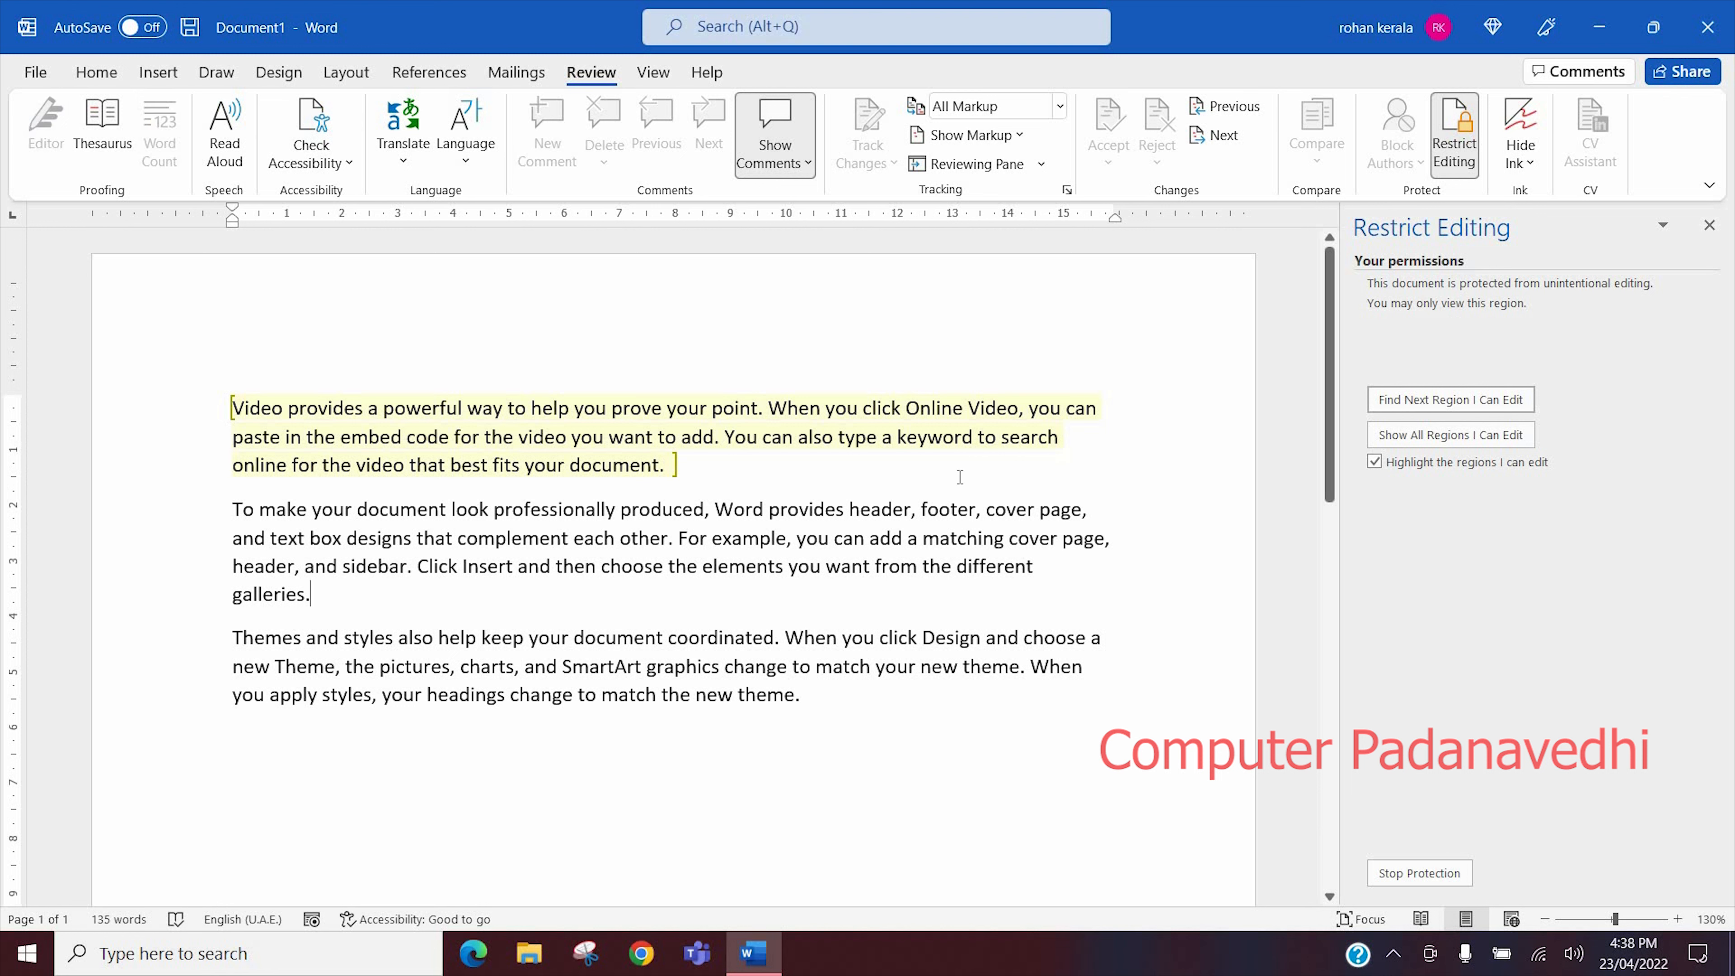